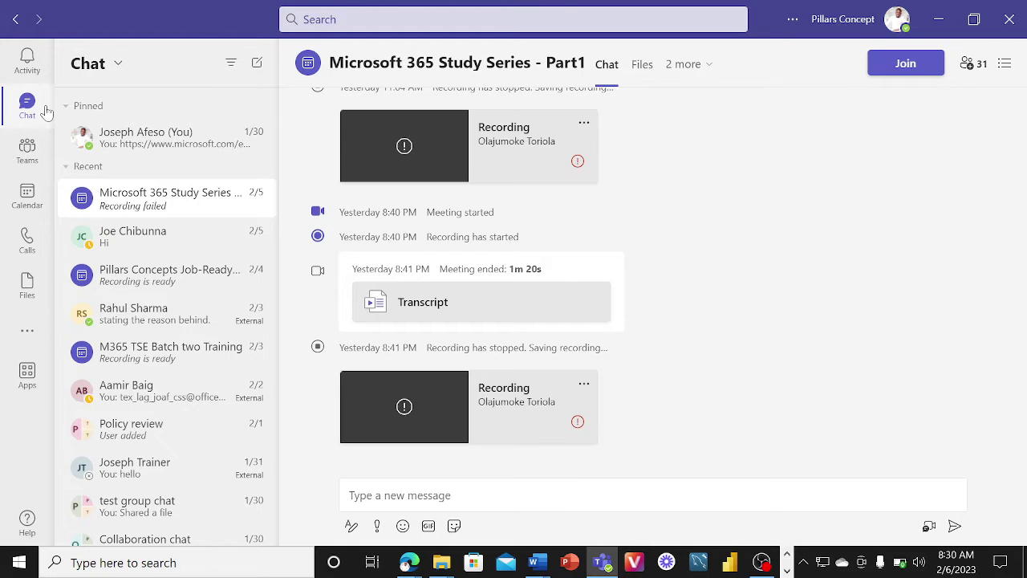
# Start a new chat and add two recipients from the search suggestions.
pyautogui.click(29, 156)
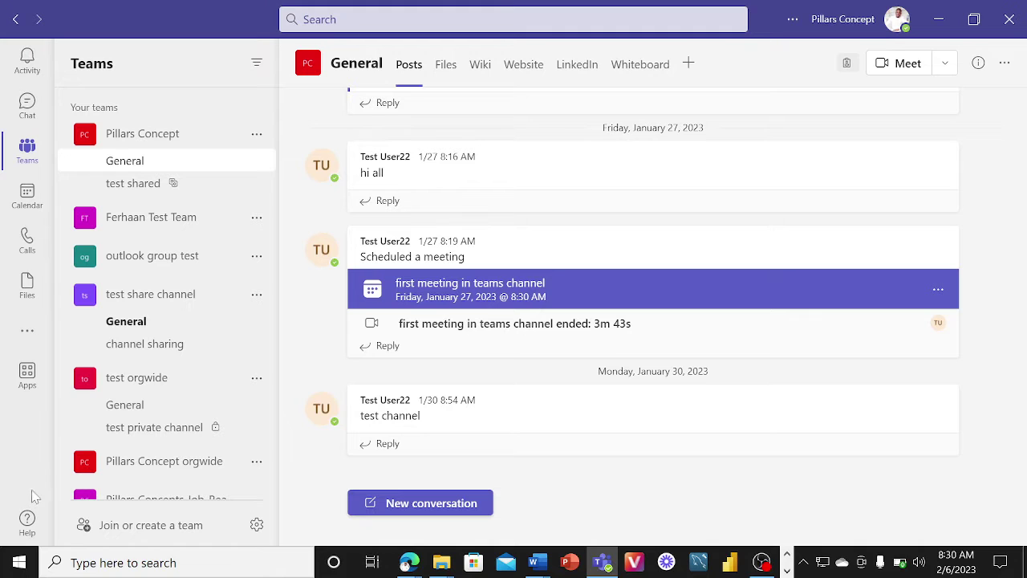
pyautogui.click(27, 107)
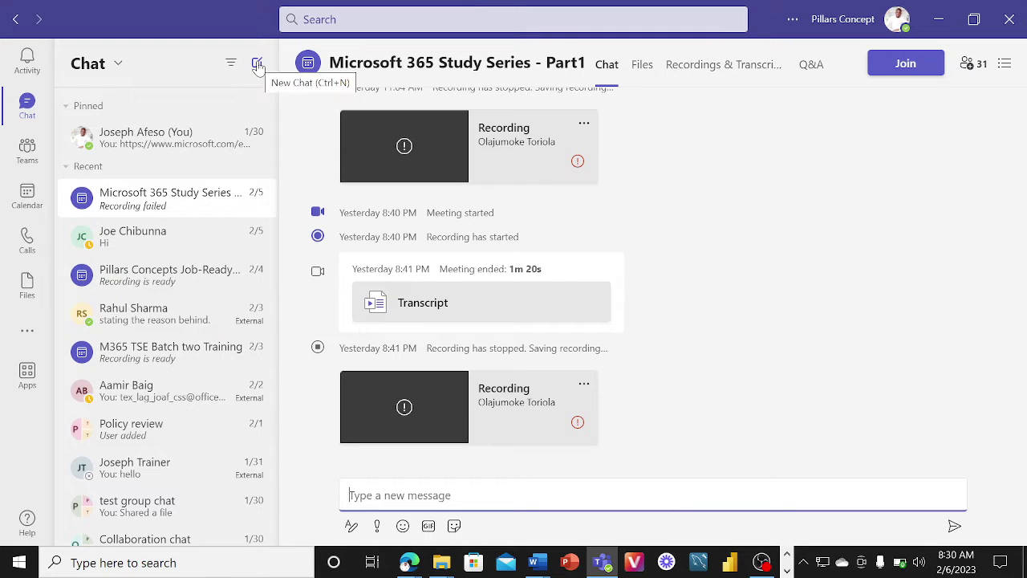
pyautogui.click(257, 64)
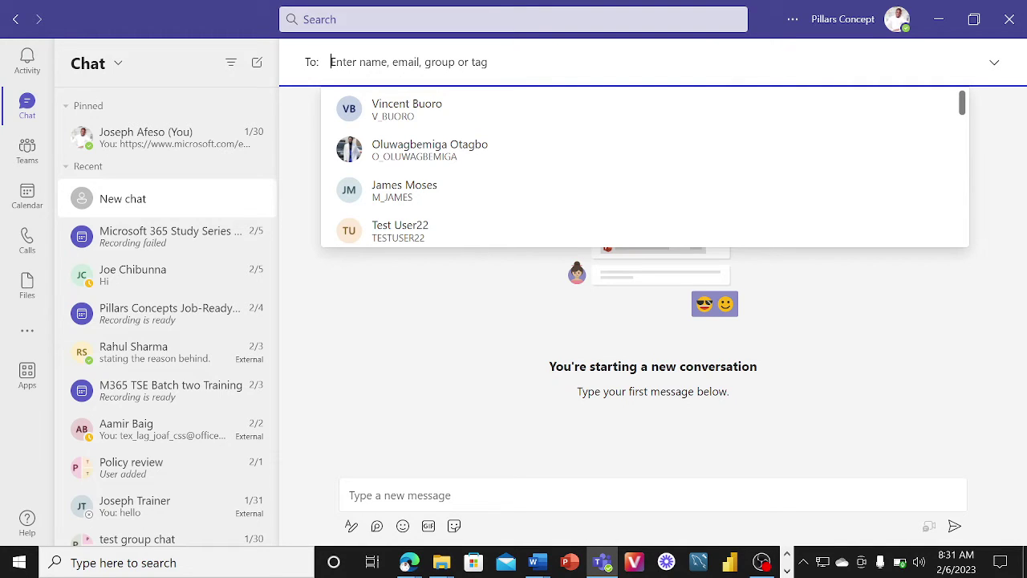
pyautogui.write('pillars')
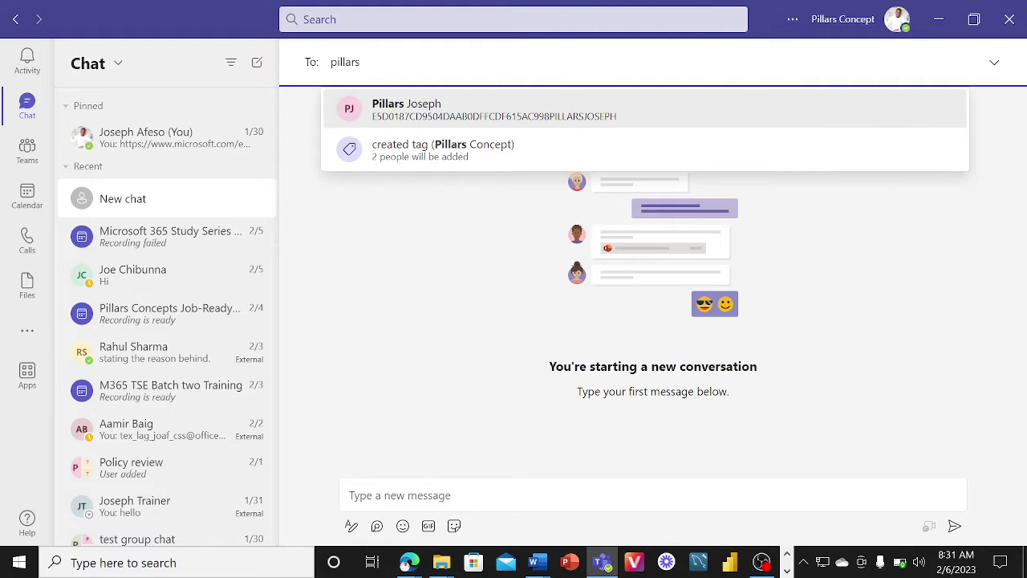
pyautogui.click(443, 120)
pyautogui.write('pe')
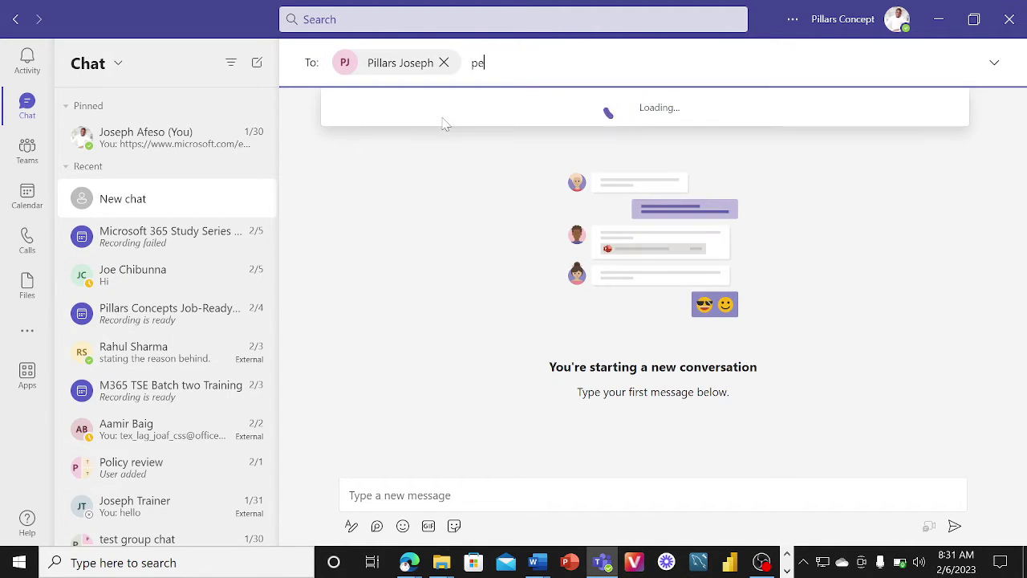
pyautogui.write('culiar')
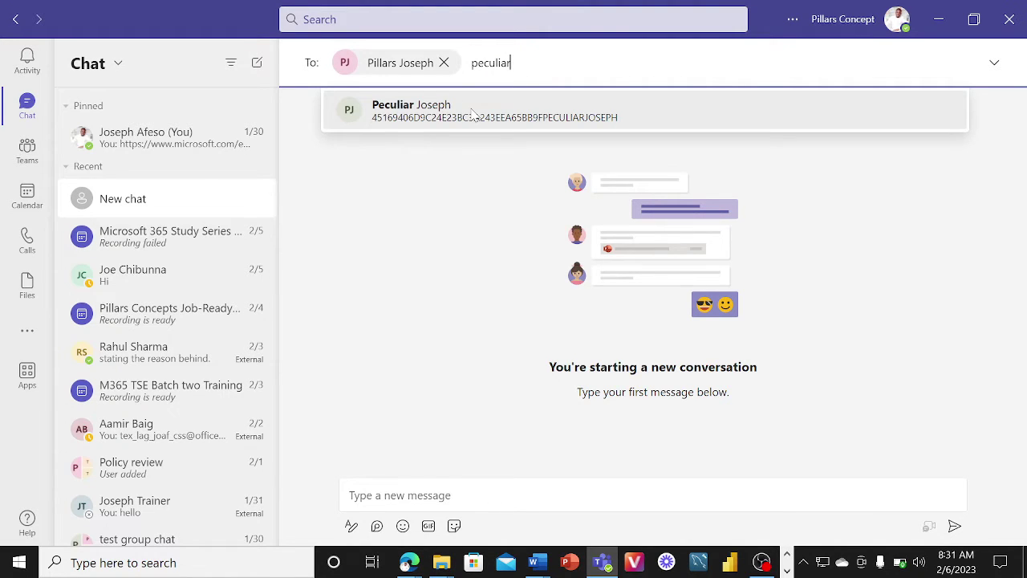
pyautogui.click(474, 114)
# Add a test user and a fourth recipient, then move to the compose box.
pyautogui.write('test')
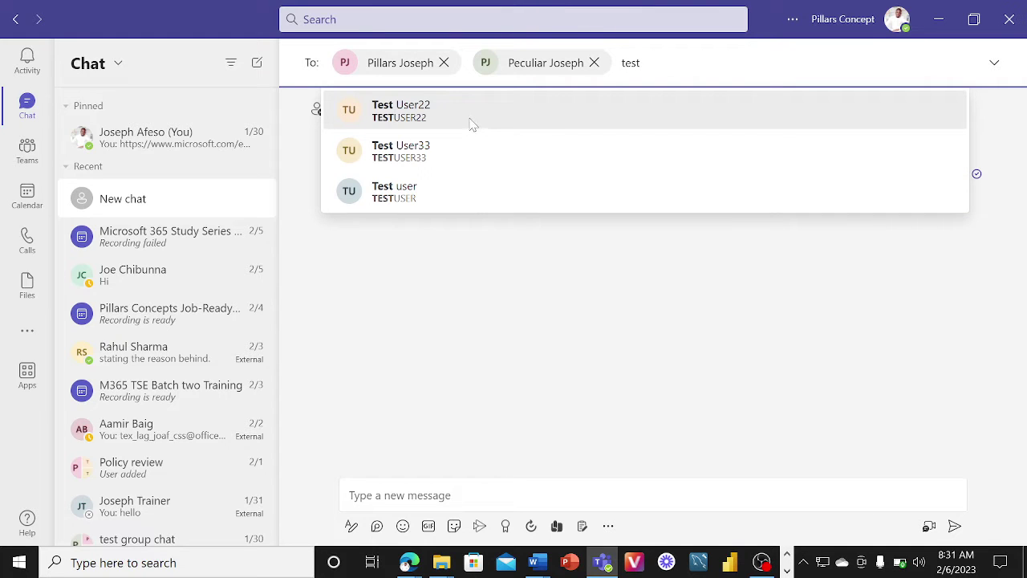
pyautogui.click(473, 122)
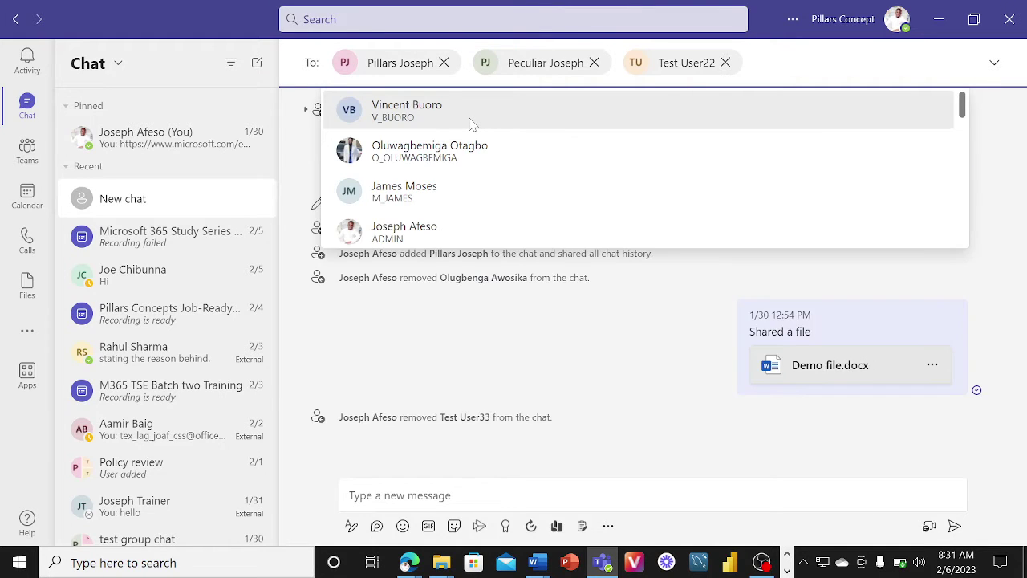
pyautogui.write('olu')
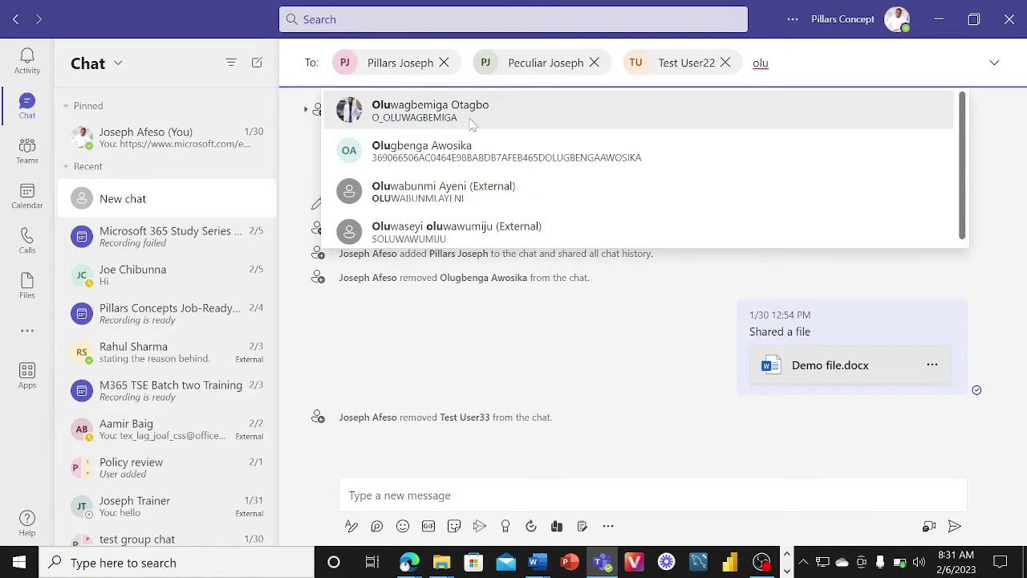
pyautogui.click(528, 153)
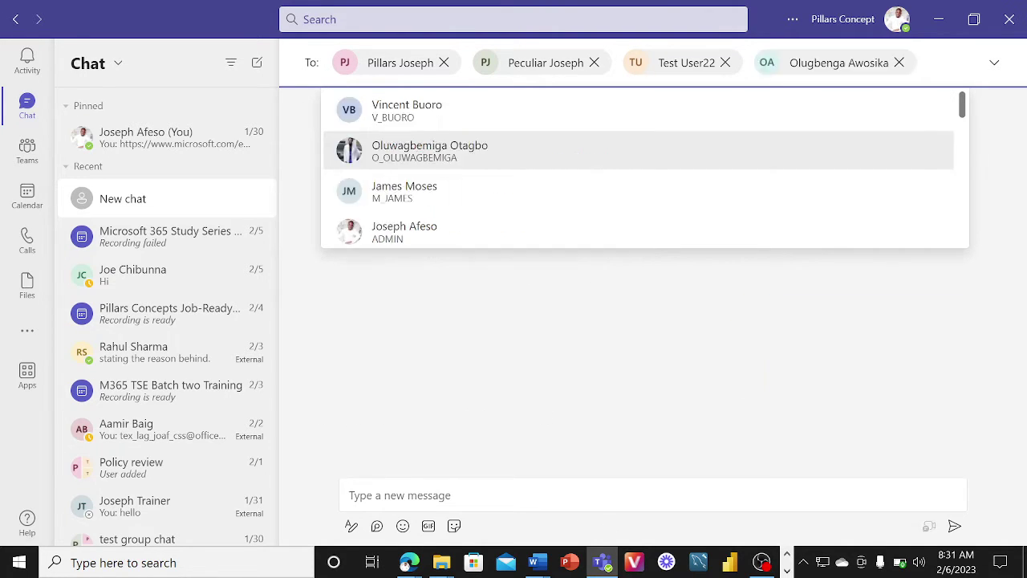
pyautogui.click(861, 327)
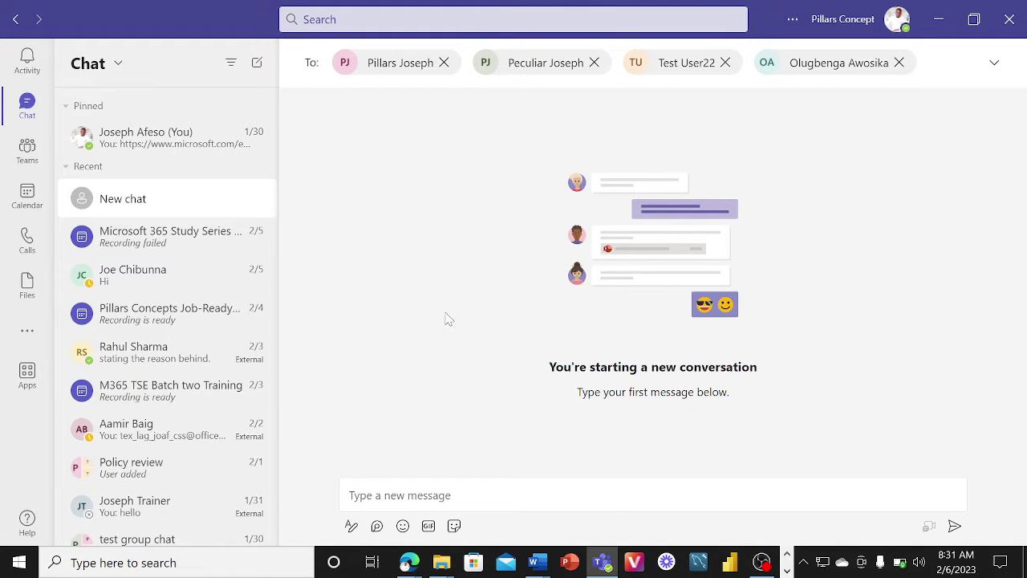
pyautogui.click(178, 200)
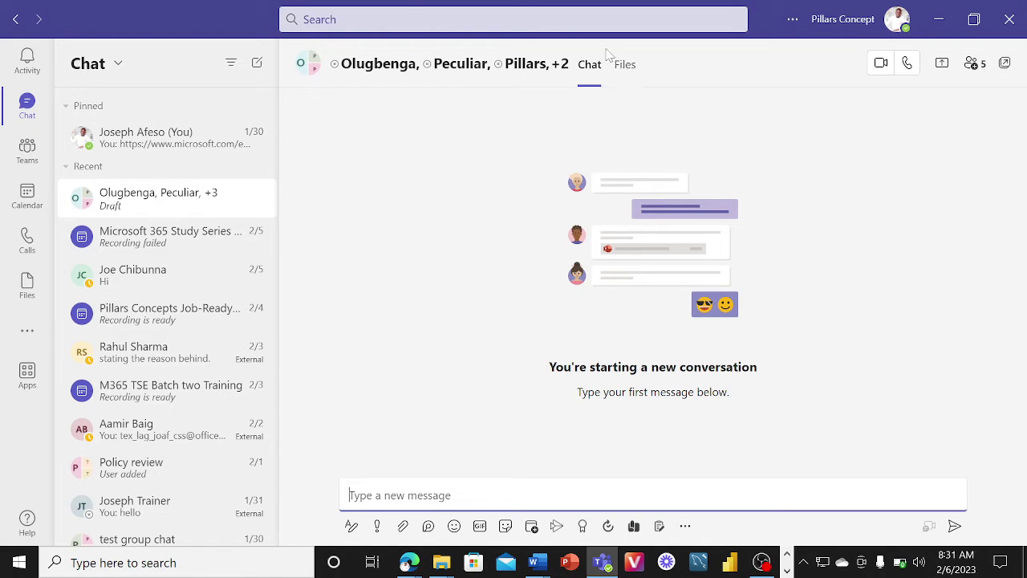
# Send 'hi' as the first message in the new group chat.
pyautogui.click(405, 495)
pyautogui.write('hi')
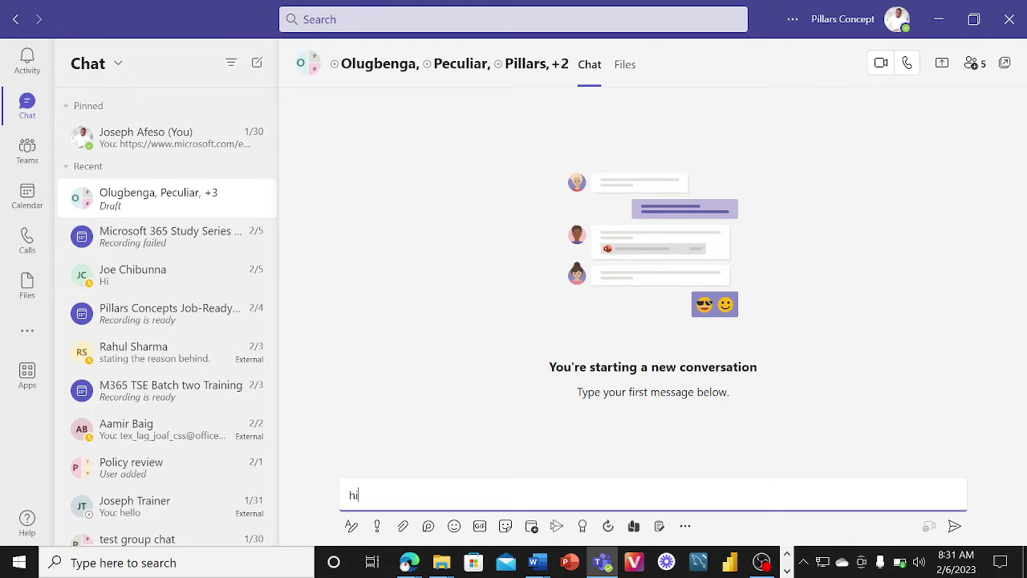
pyautogui.press('Return')
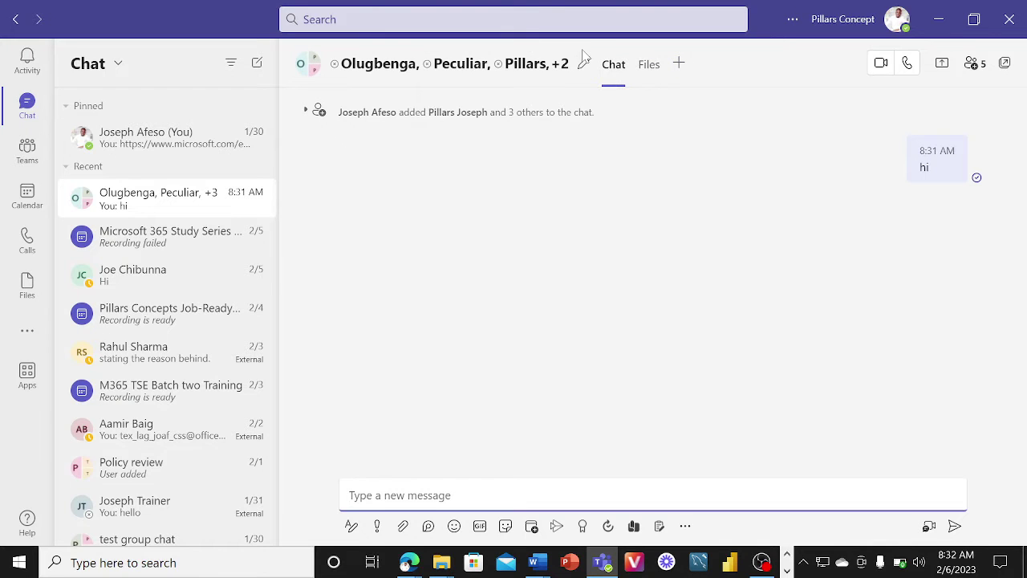
# Name the group chat 'group chat creation'.
pyautogui.click(584, 64)
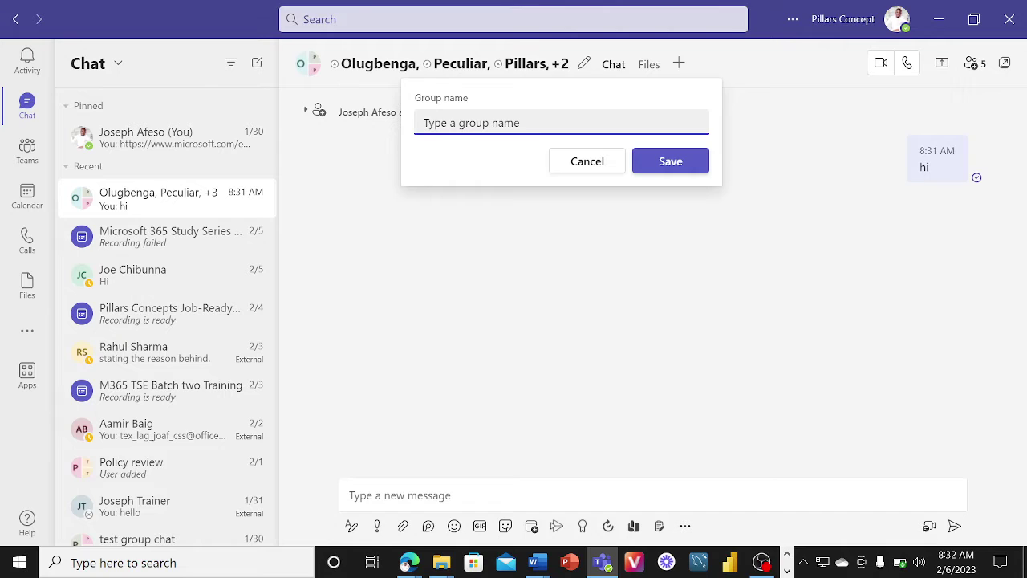
pyautogui.write('group chat creation')
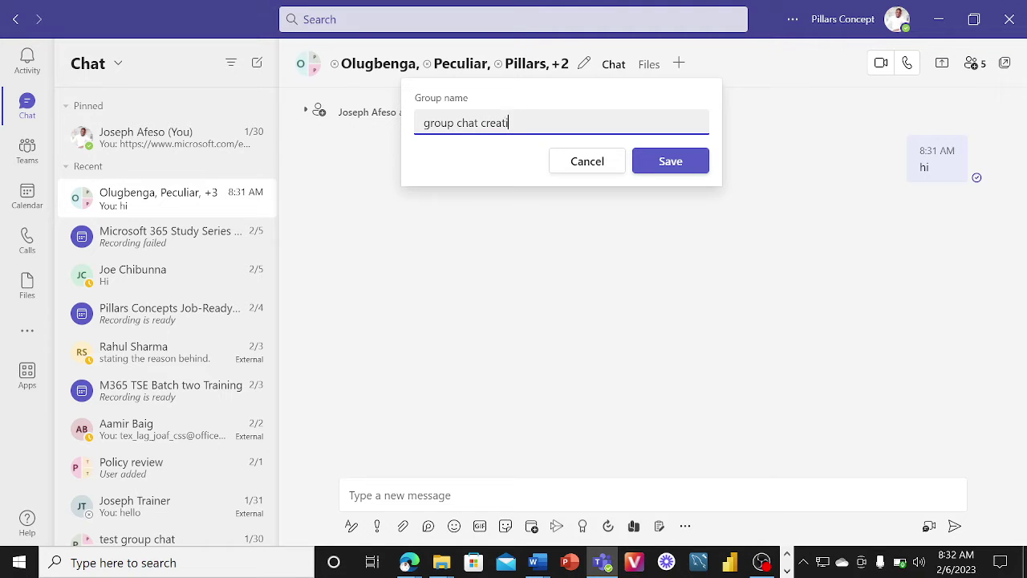
pyautogui.click(695, 162)
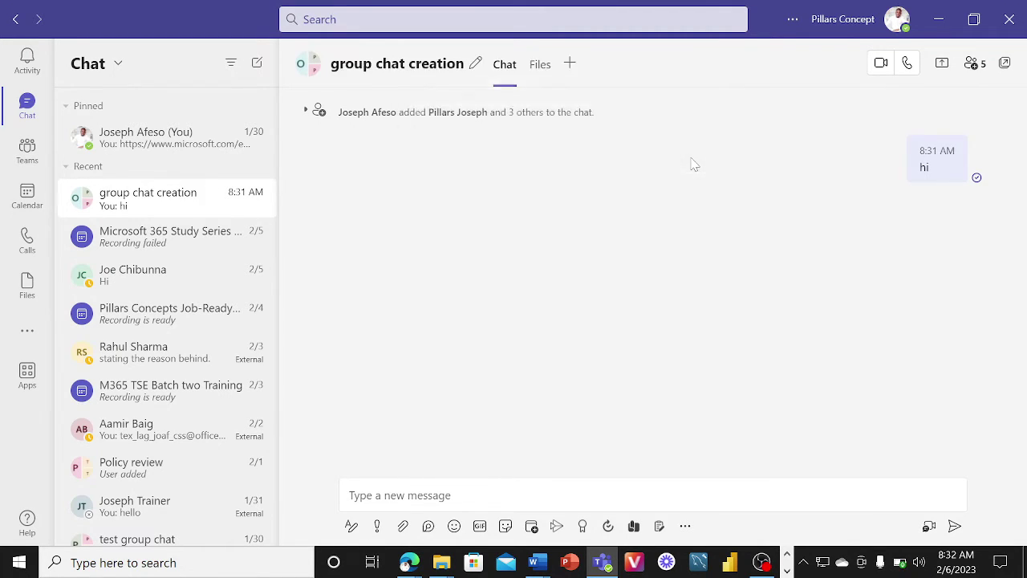
pyautogui.click(974, 66)
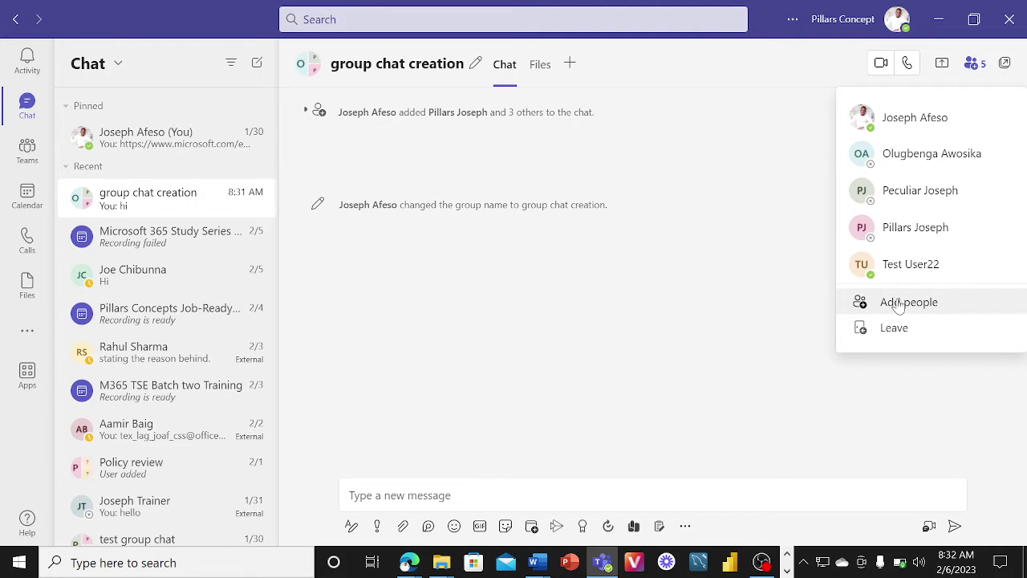
# Add the 'testuser' search match to the chat, including all chat history.
pyautogui.click(894, 302)
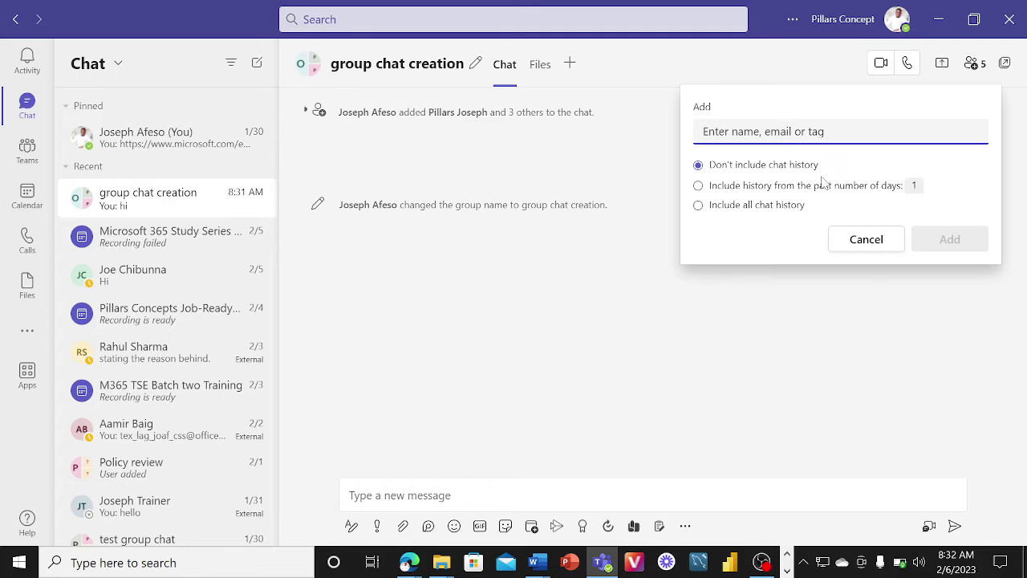
pyautogui.click(916, 185)
pyautogui.press('BackSpace')
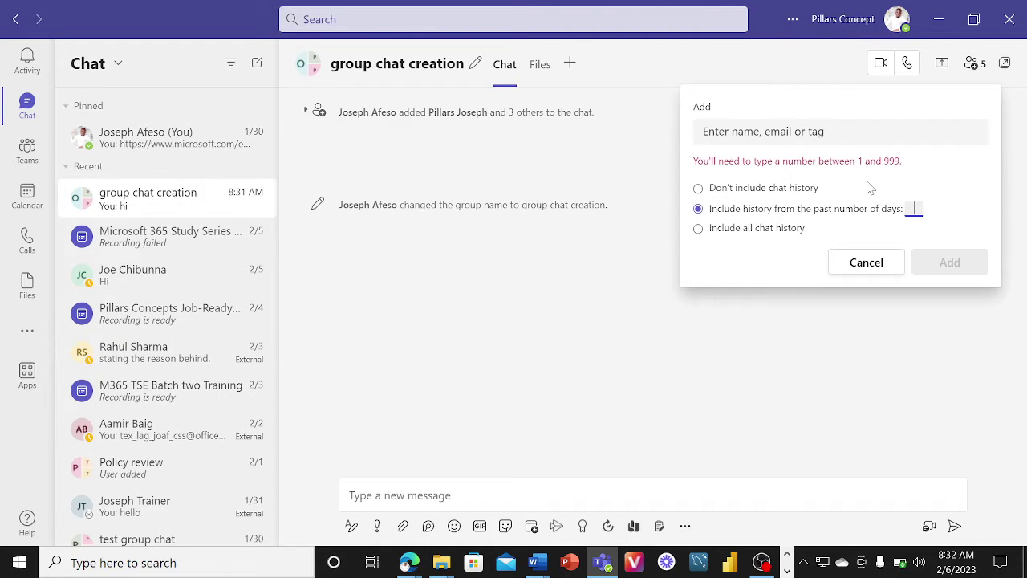
pyautogui.click(698, 229)
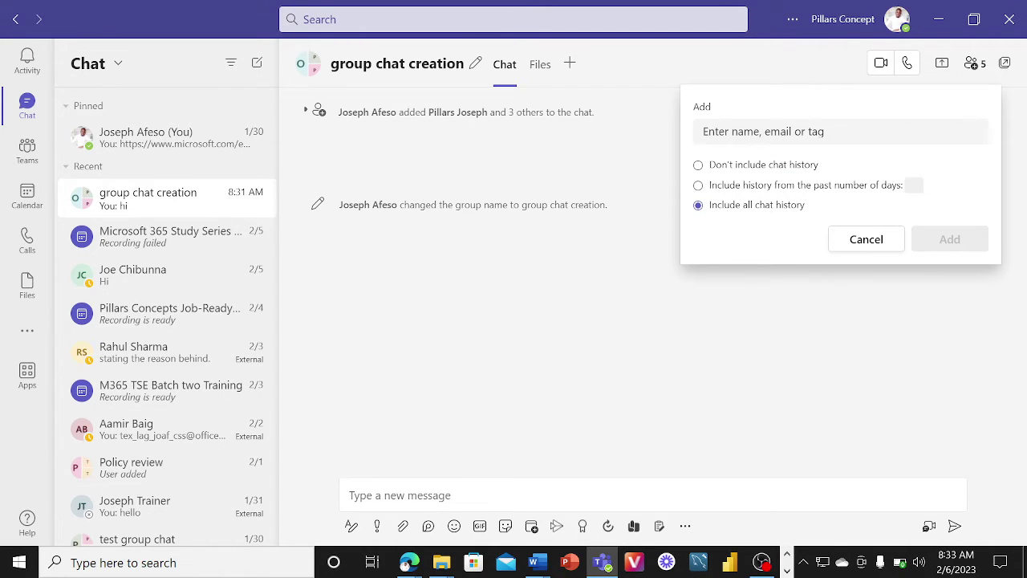
pyautogui.click(840, 131)
pyautogui.write('test')
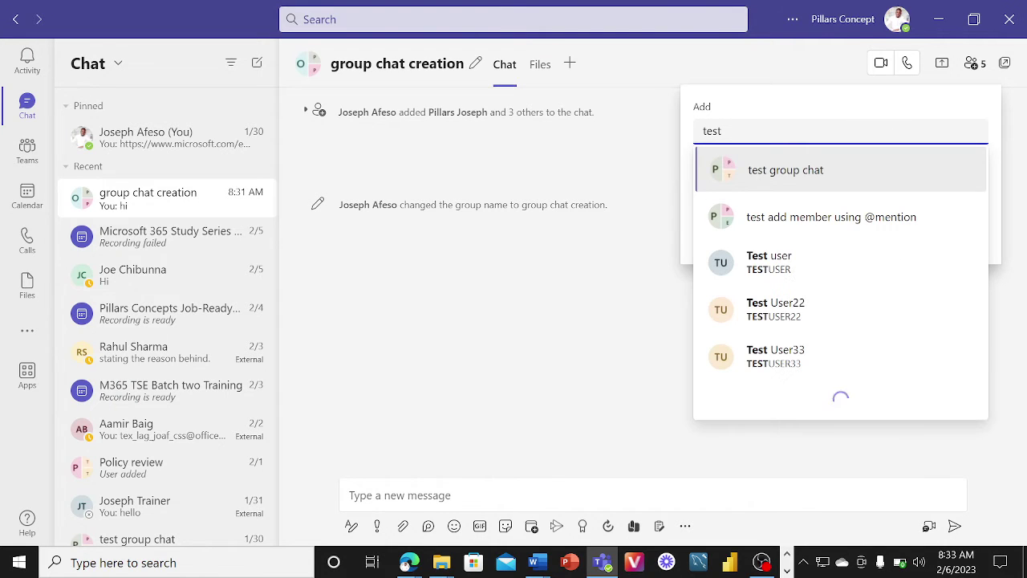
pyautogui.write('user')
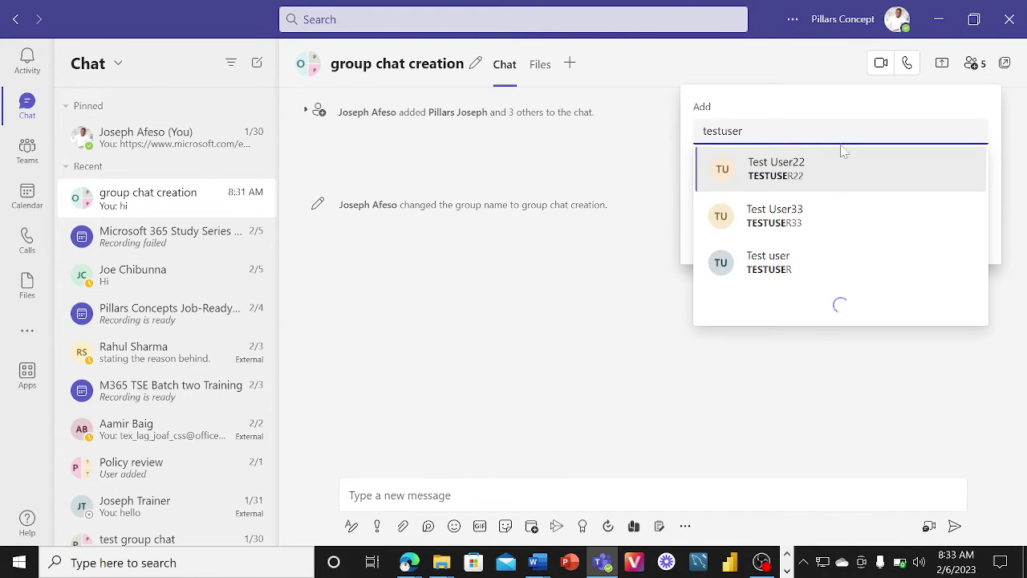
pyautogui.click(798, 218)
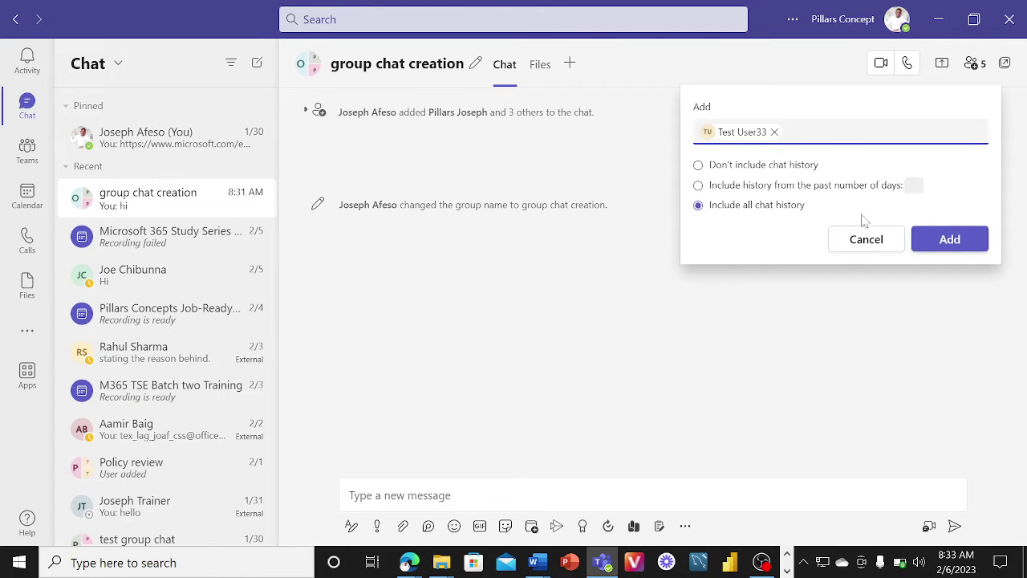
pyautogui.click(949, 240)
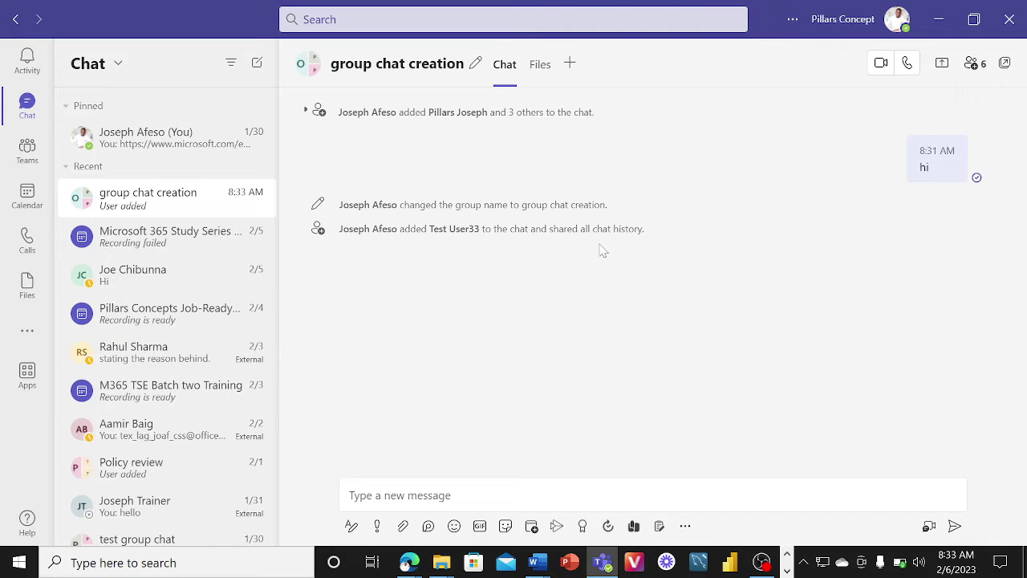
pyautogui.click(401, 495)
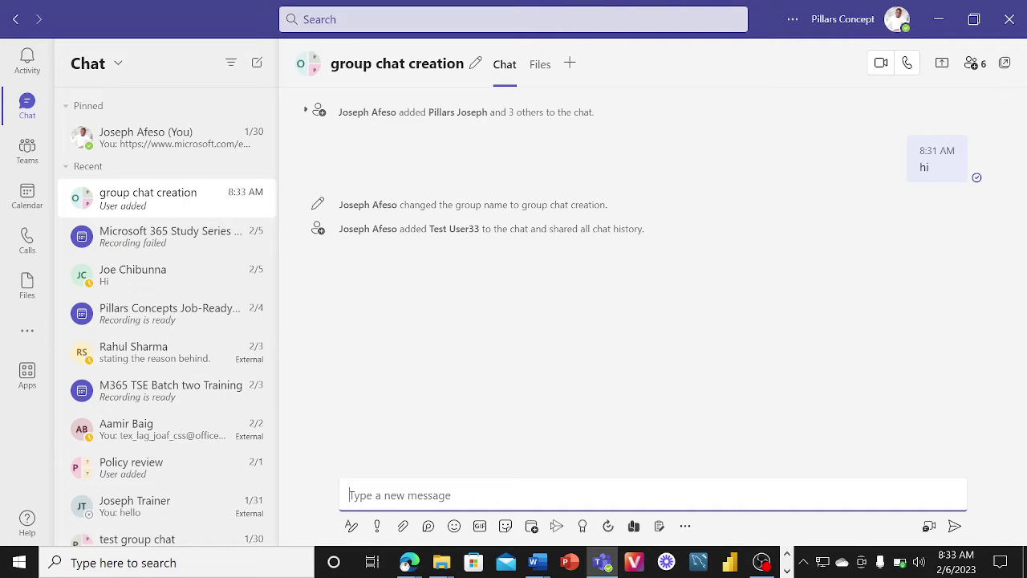
# Add Test user to the chat without including earlier chat history.
pyautogui.write('@')
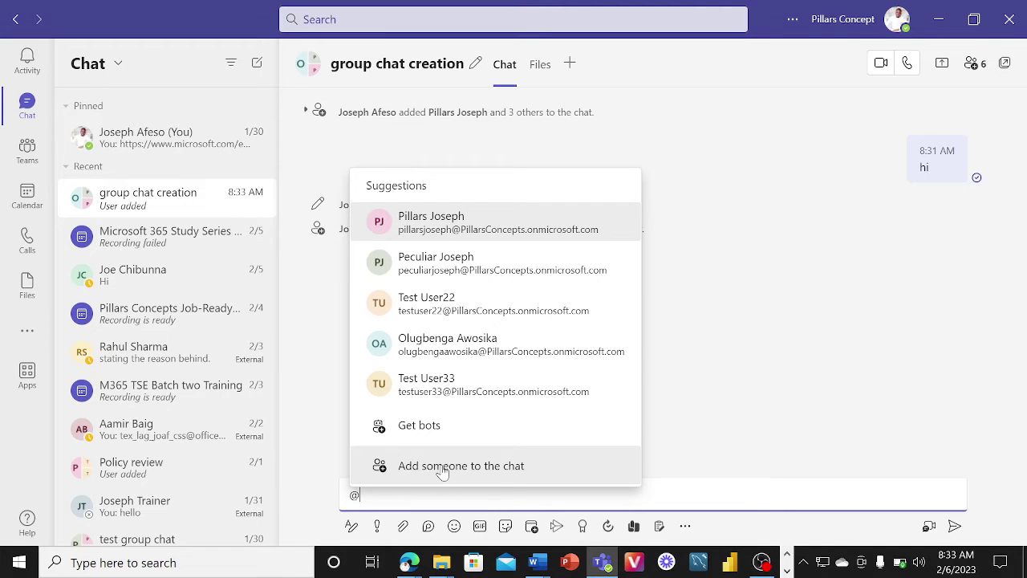
pyautogui.click(485, 472)
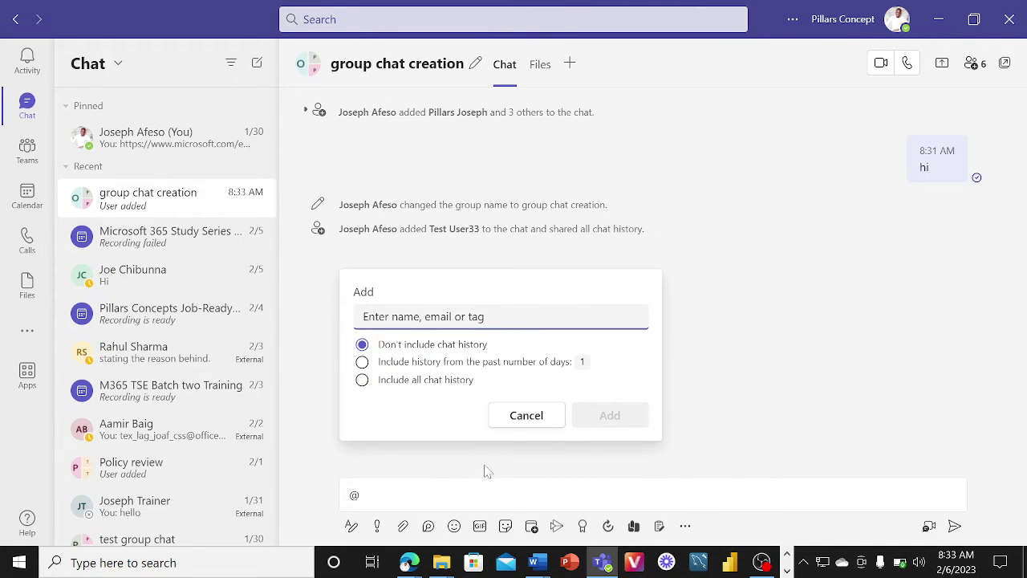
pyautogui.write('test')
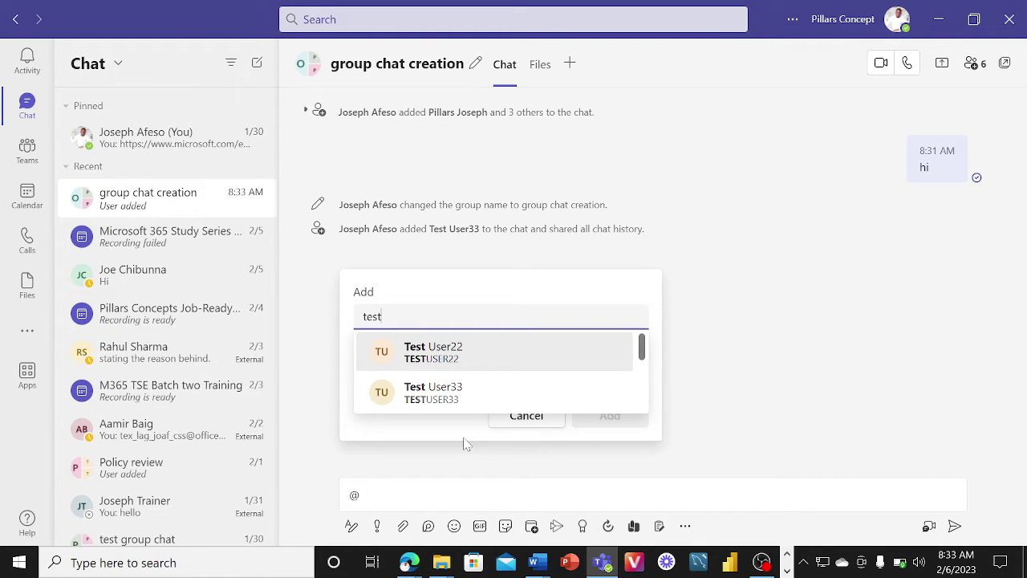
pyautogui.write(' user')
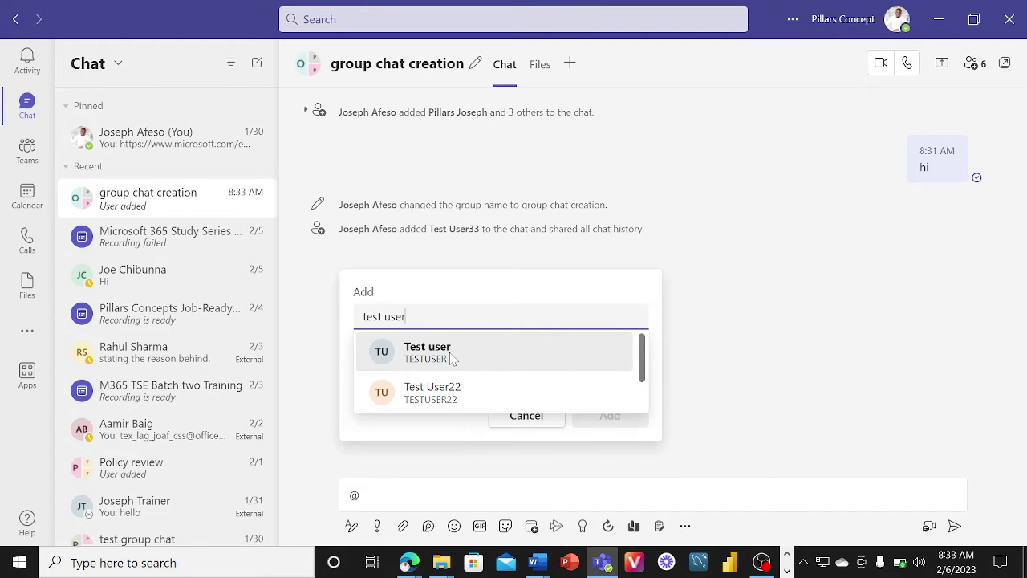
pyautogui.click(451, 357)
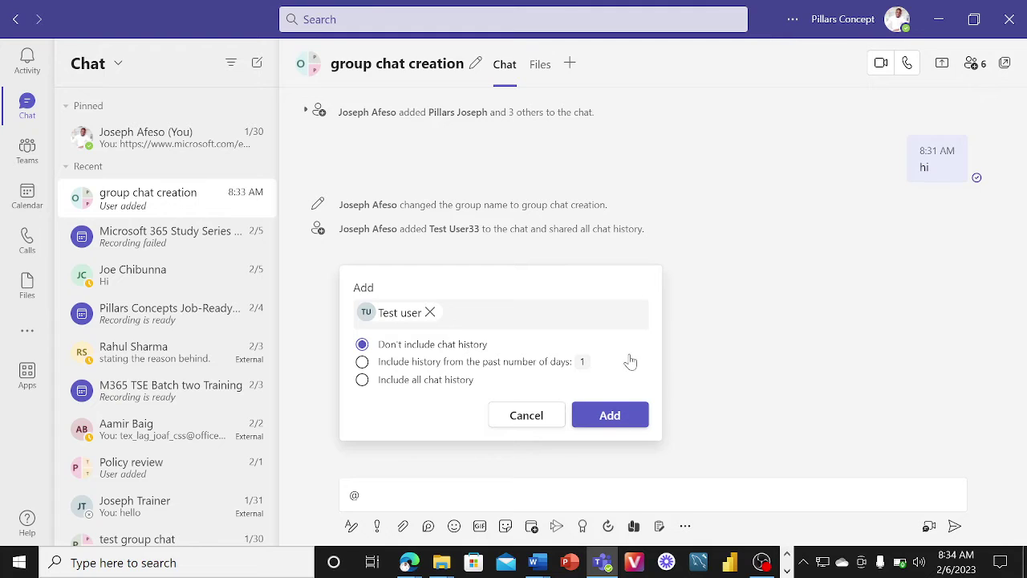
pyautogui.click(615, 417)
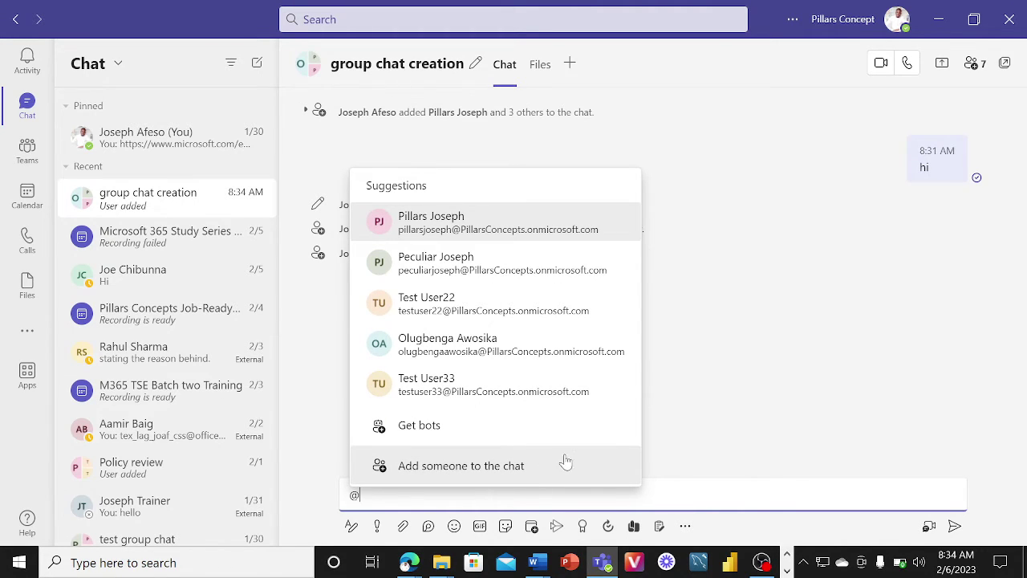
# Delete the leftover @ from the message box.
pyautogui.click(763, 390)
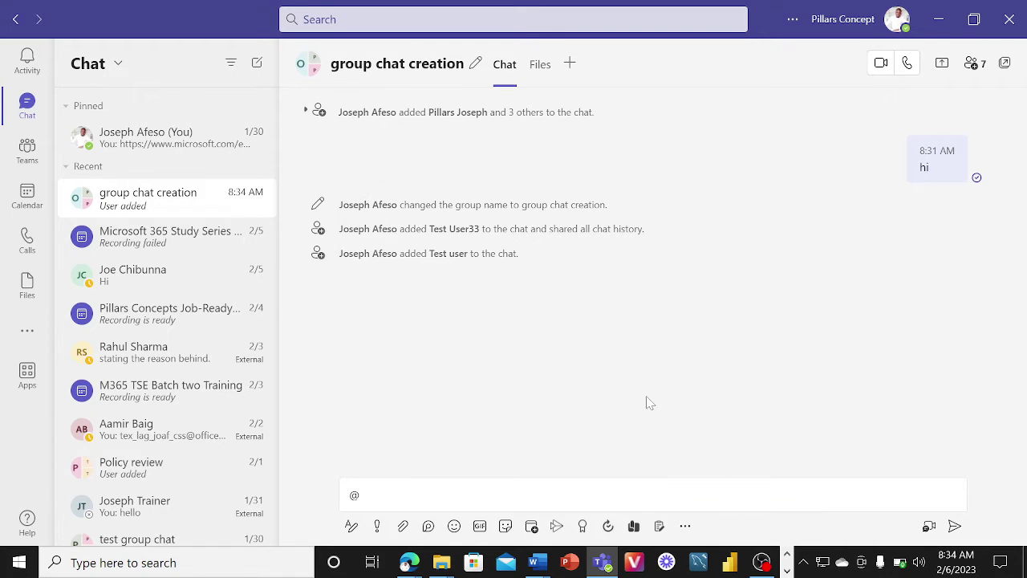
pyautogui.doubleClick(354, 495)
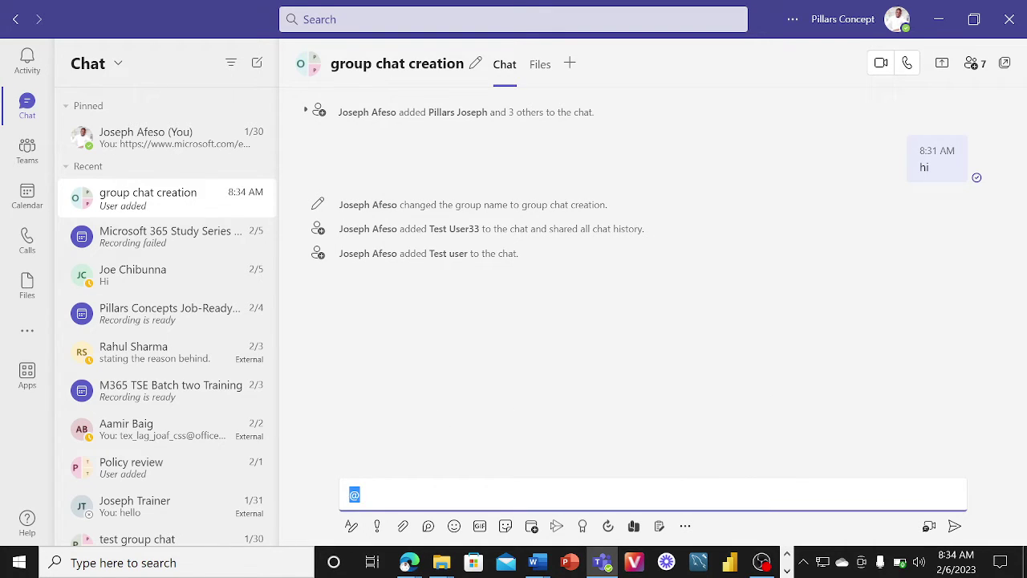
pyautogui.press('BackSpace')
pyautogui.click(858, 226)
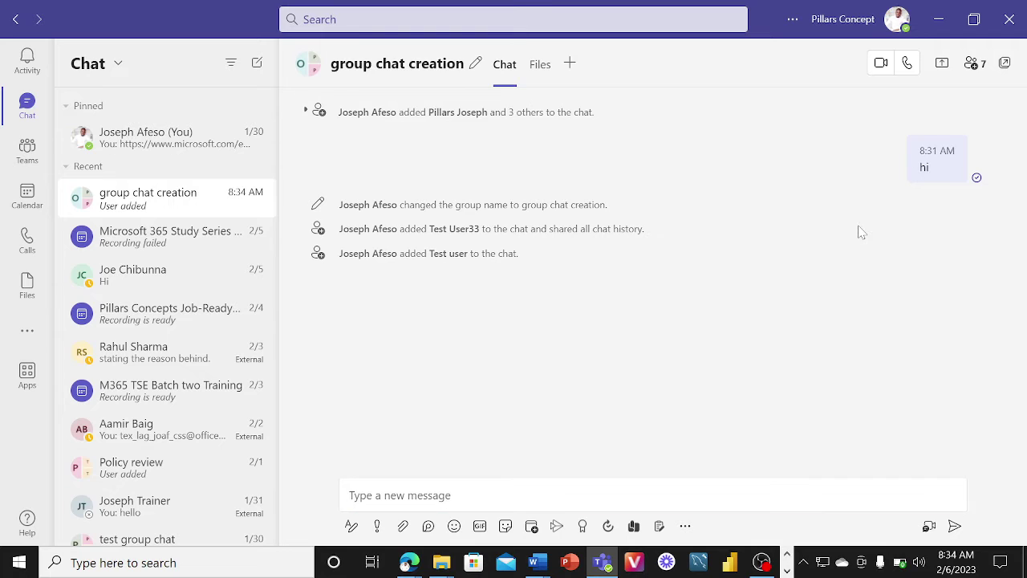
# Remove the member with initials OA from the participant list.
pyautogui.click(978, 66)
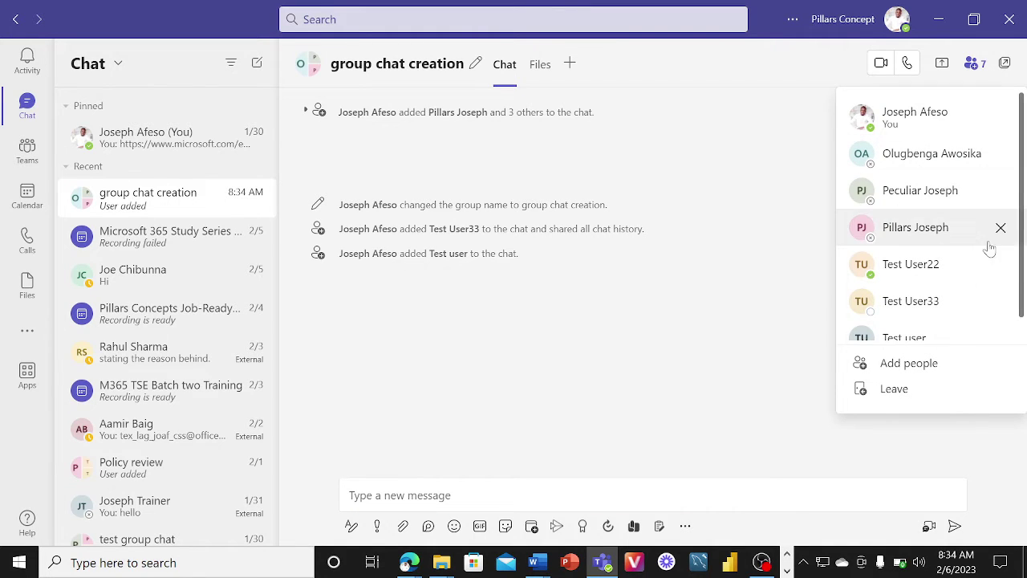
pyautogui.scroll(-1, 1024, 196)
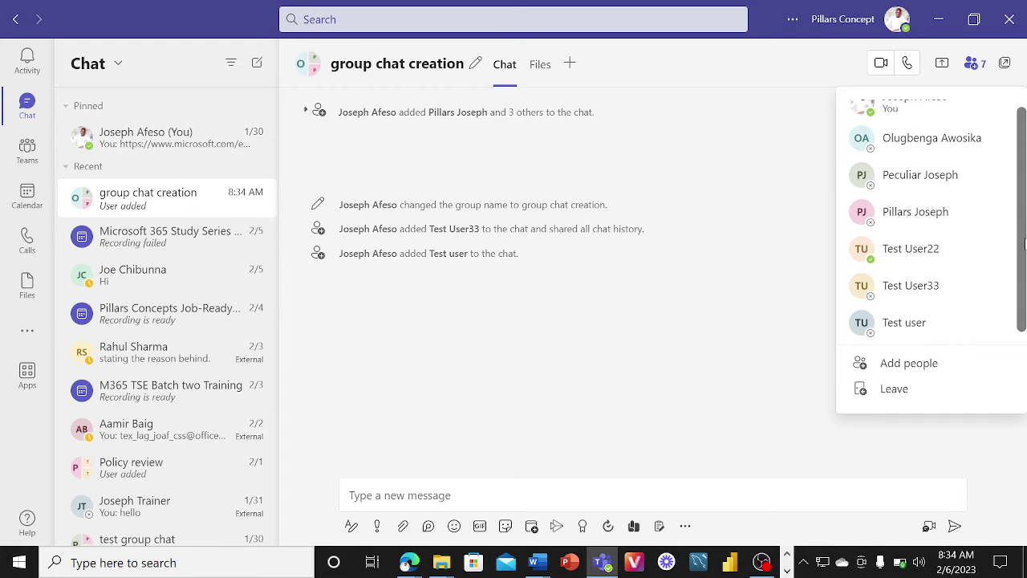
pyautogui.scroll(1, 1019, 200)
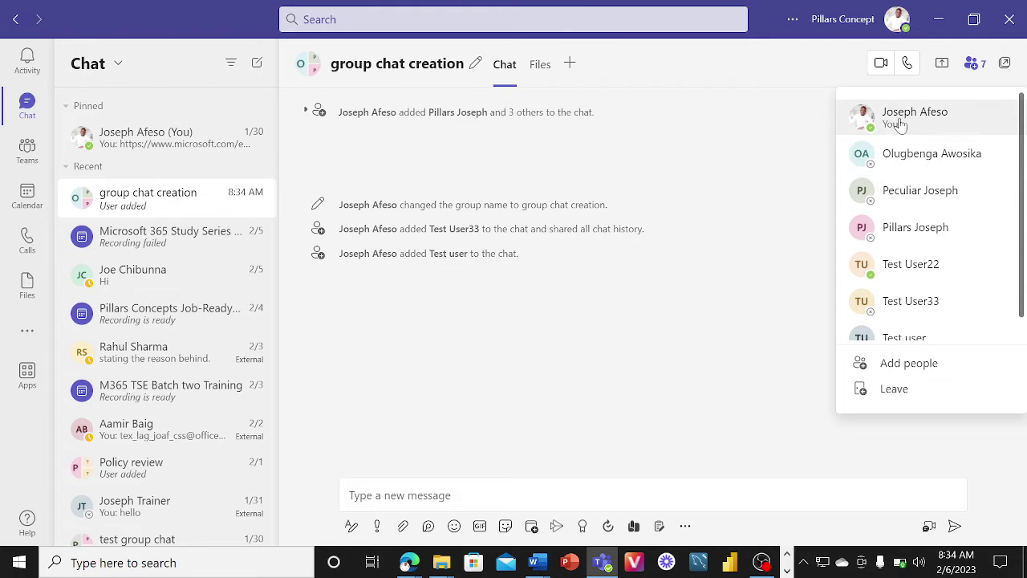
pyautogui.moveTo(999, 159)
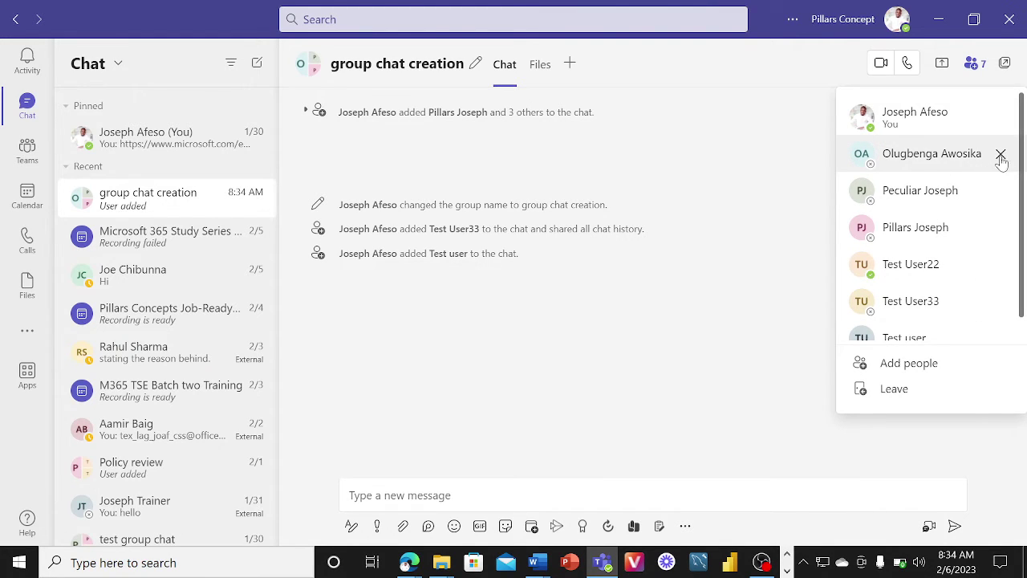
pyautogui.click(1000, 154)
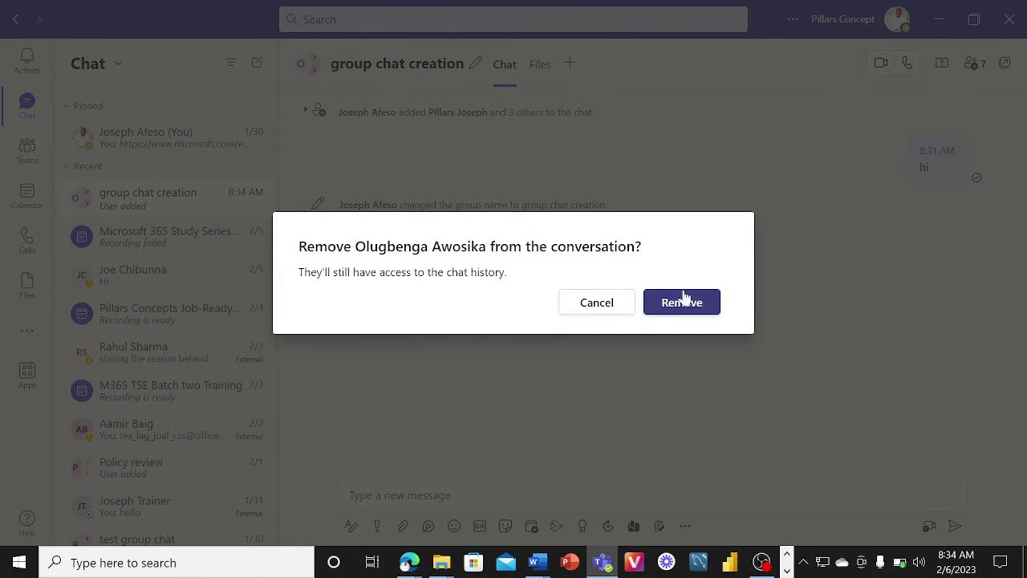
pyautogui.click(681, 302)
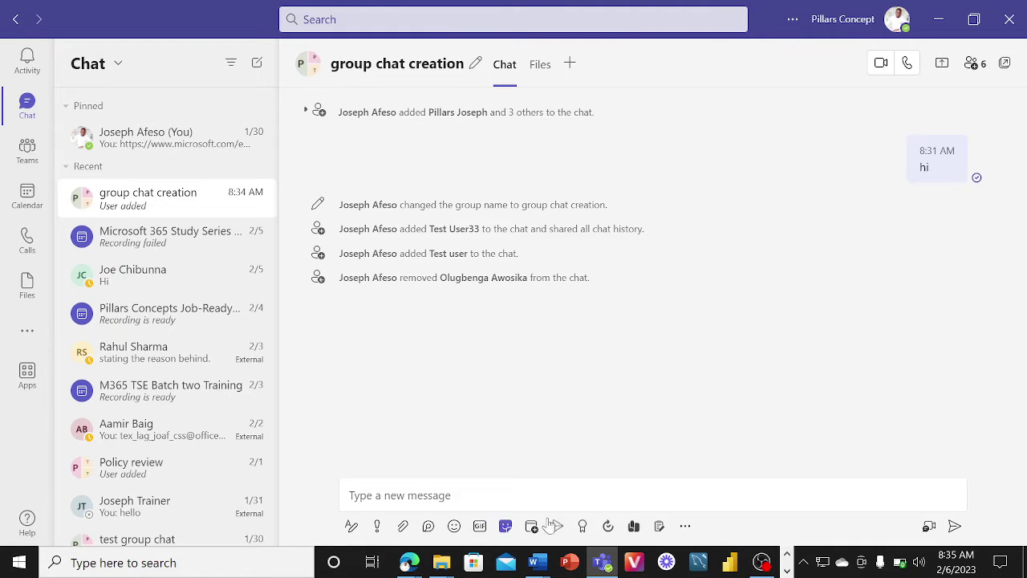
pyautogui.click(764, 561)
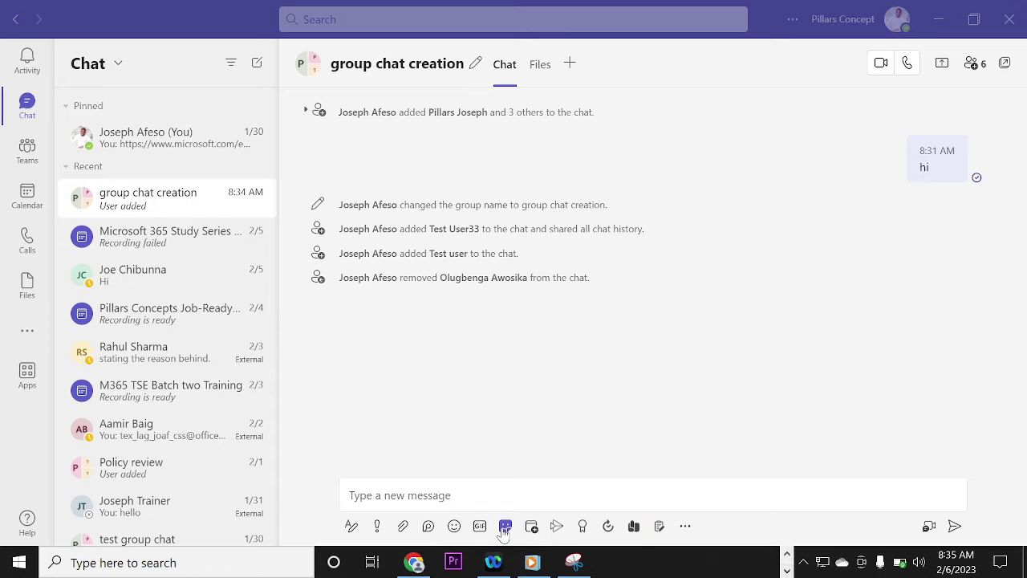
pyautogui.click(414, 562)
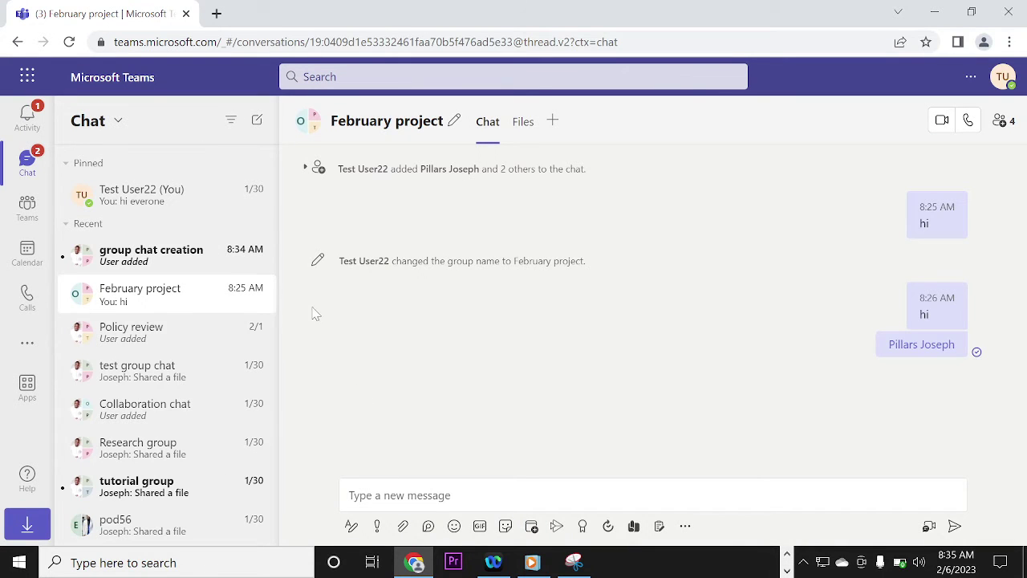
pyautogui.click(148, 255)
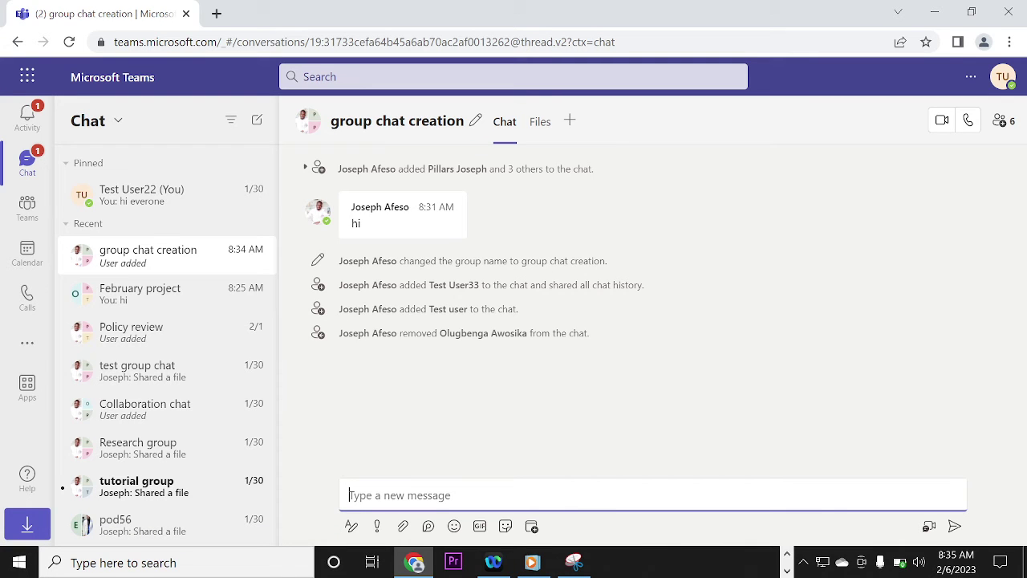
pyautogui.write('@')
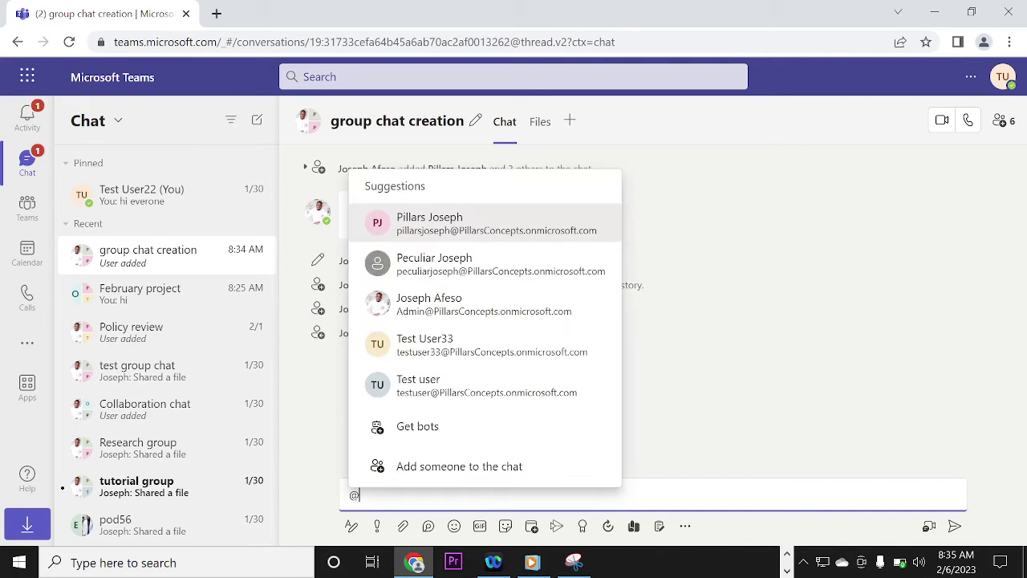
pyautogui.click(415, 309)
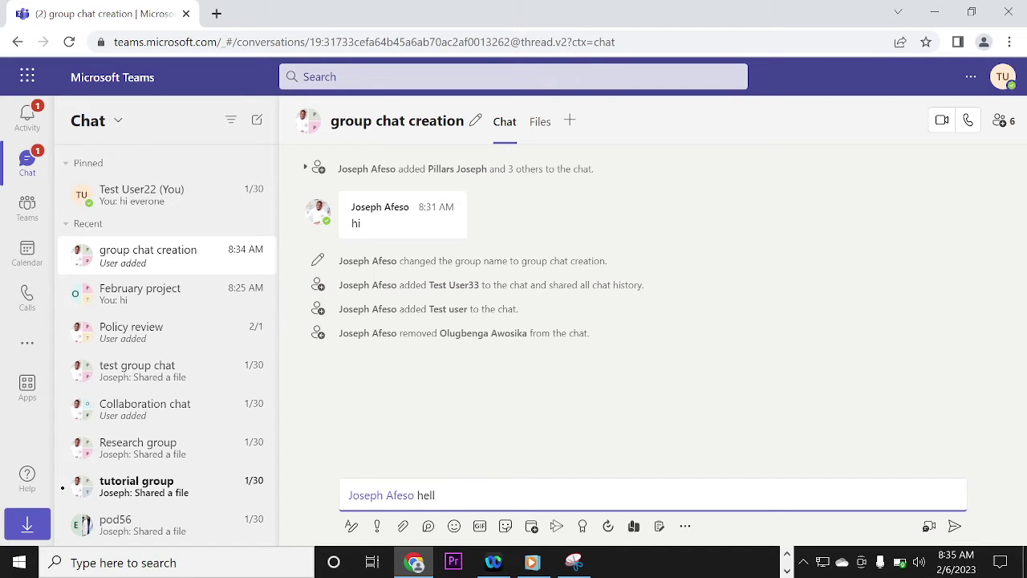
pyautogui.press('Return')
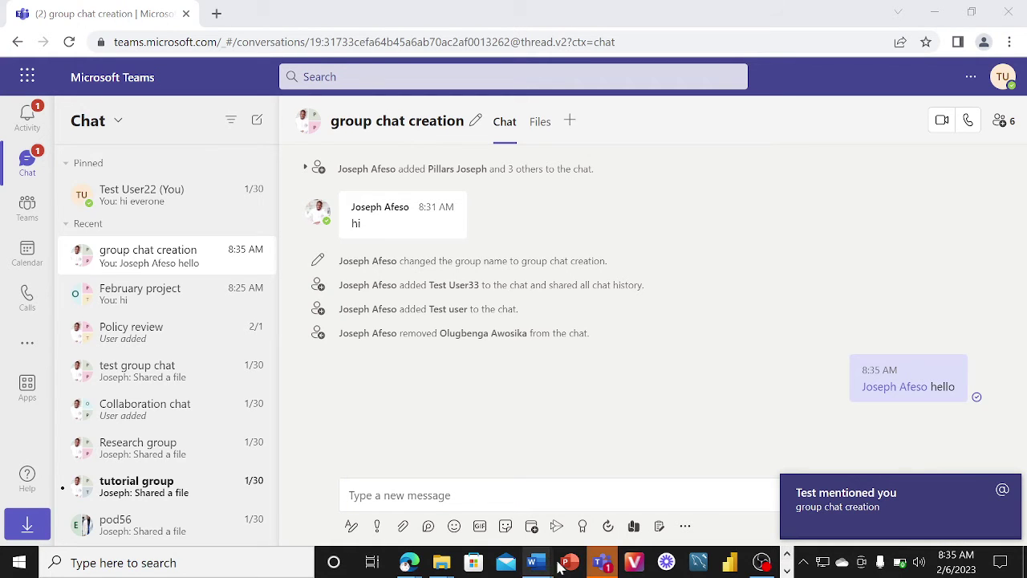
pyautogui.click(599, 564)
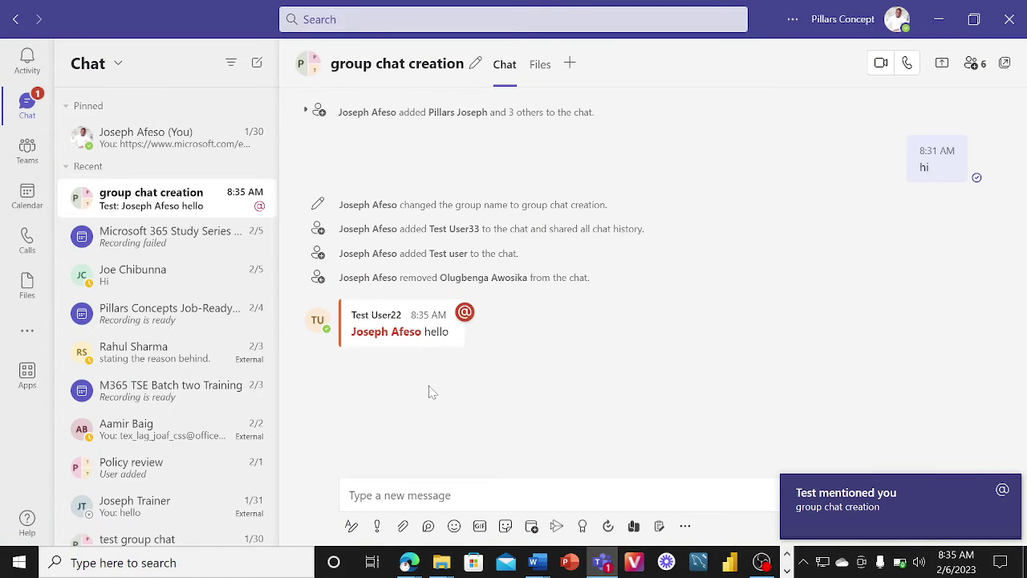
# Return to the Teams desktop app showing the received hello mention.
pyautogui.moveTo(433, 337)
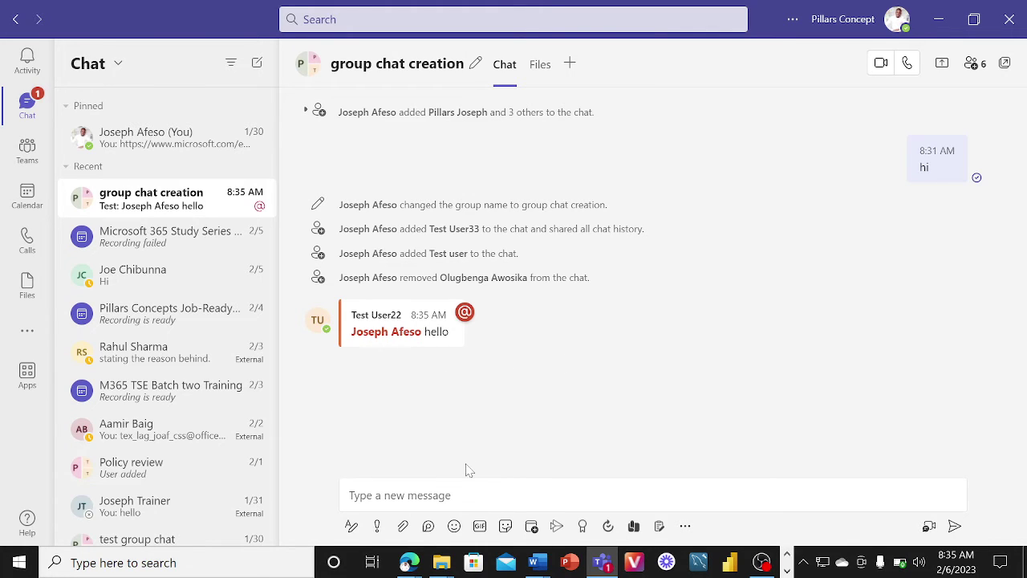
# Open the upload-from-computer file picker, then close it without choosing a file.
pyautogui.click(406, 526)
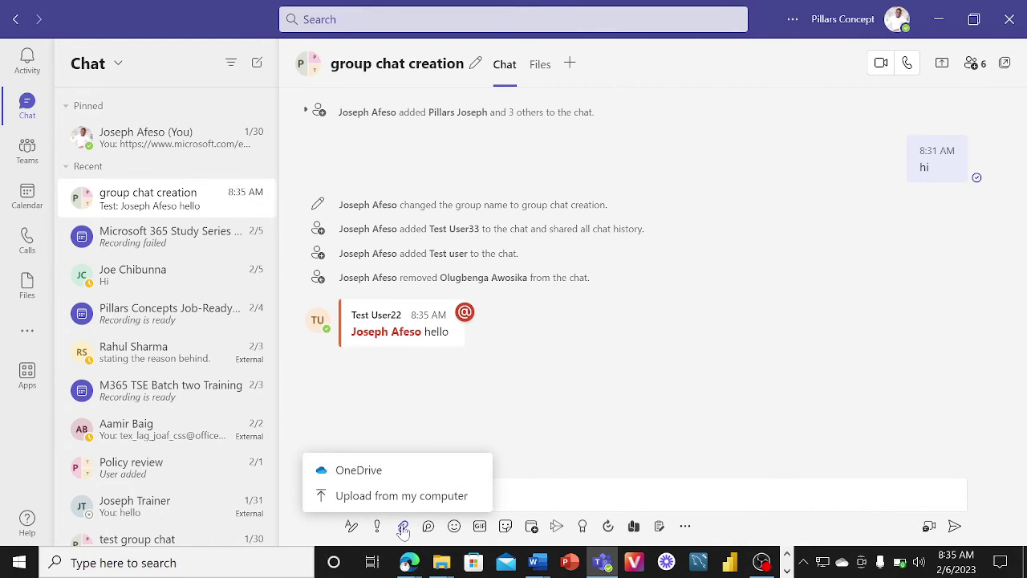
pyautogui.click(557, 345)
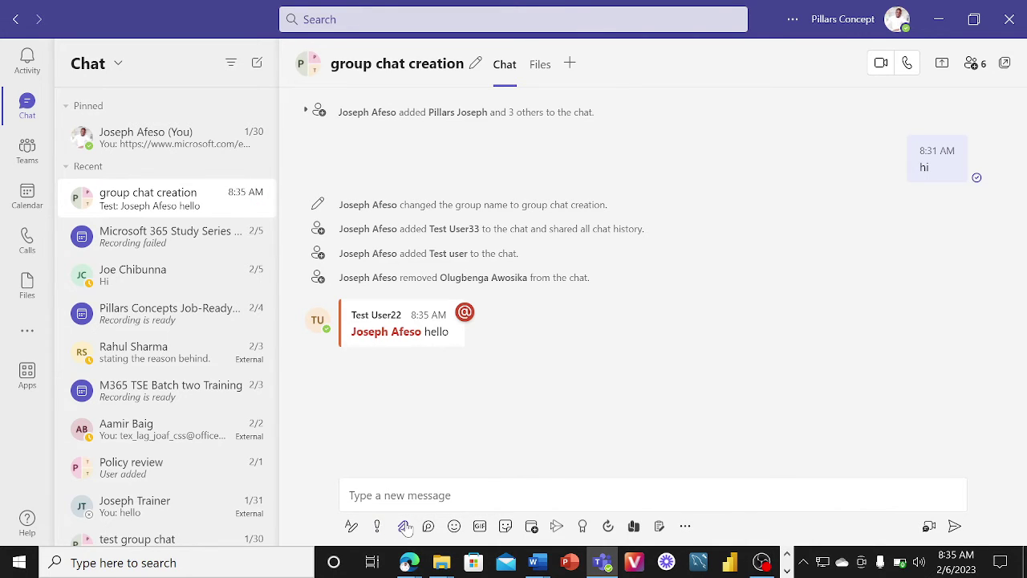
pyautogui.click(403, 526)
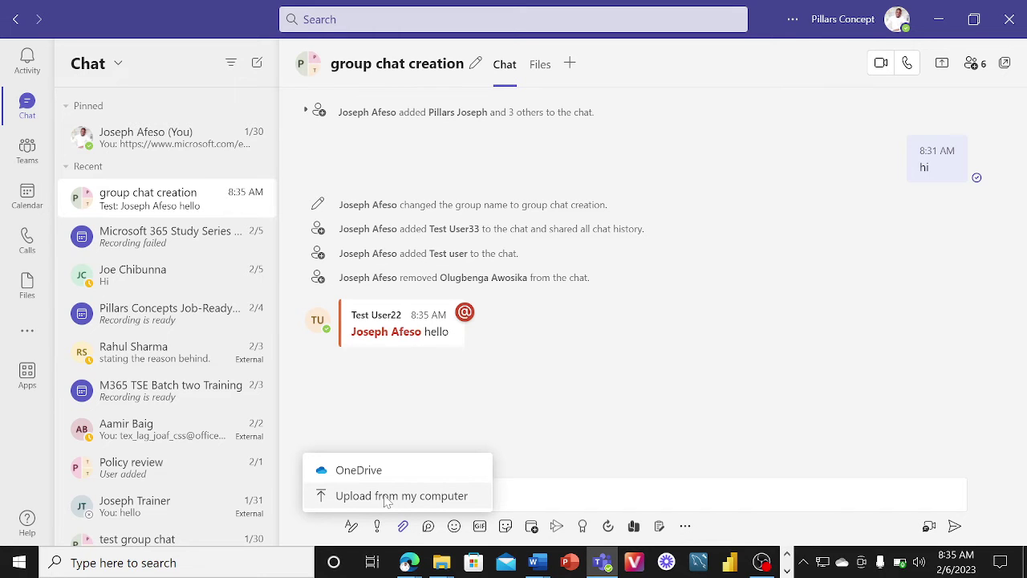
pyautogui.click(387, 496)
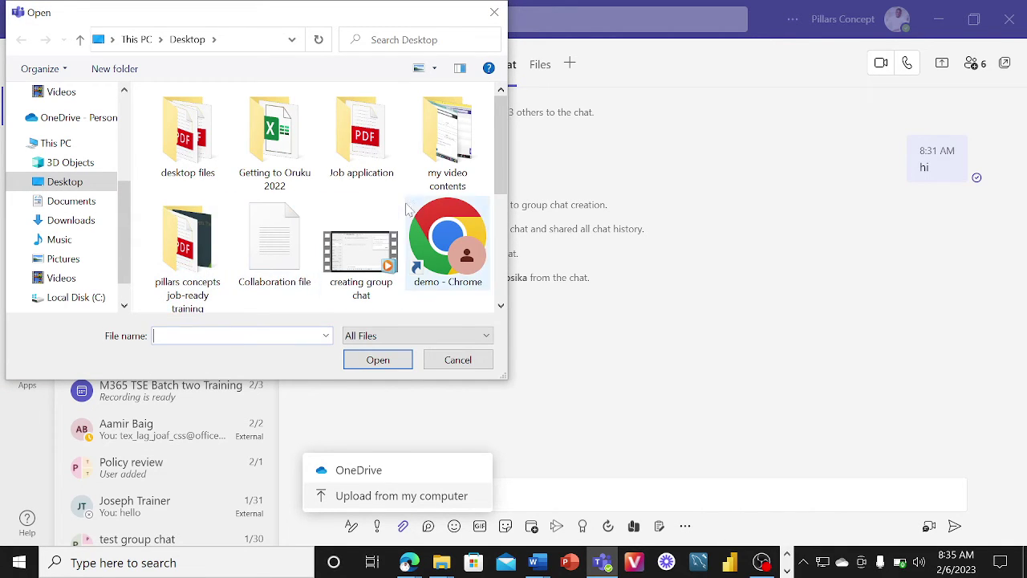
pyautogui.scroll(-2, 502, 164)
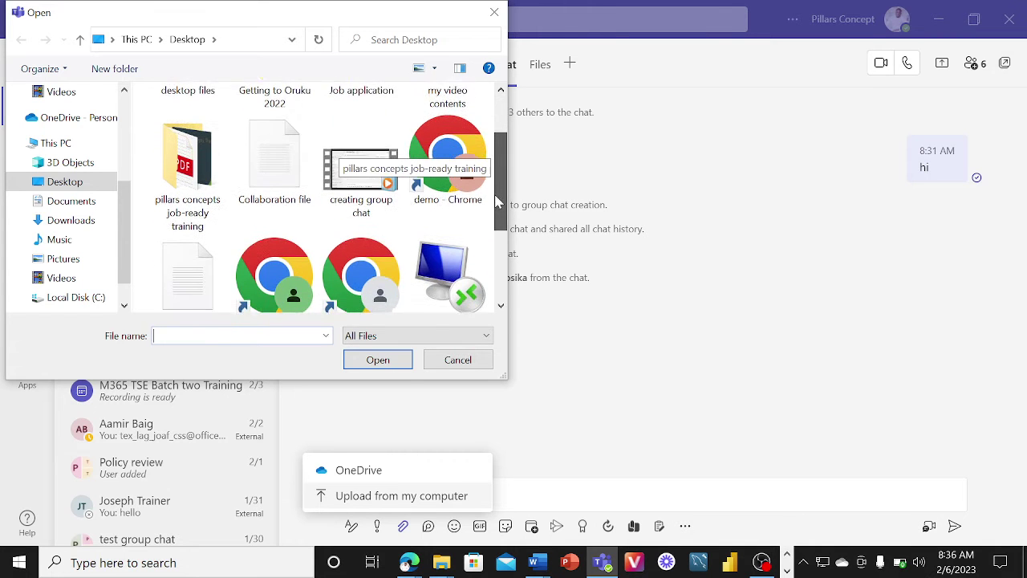
pyautogui.scroll(1, 502, 165)
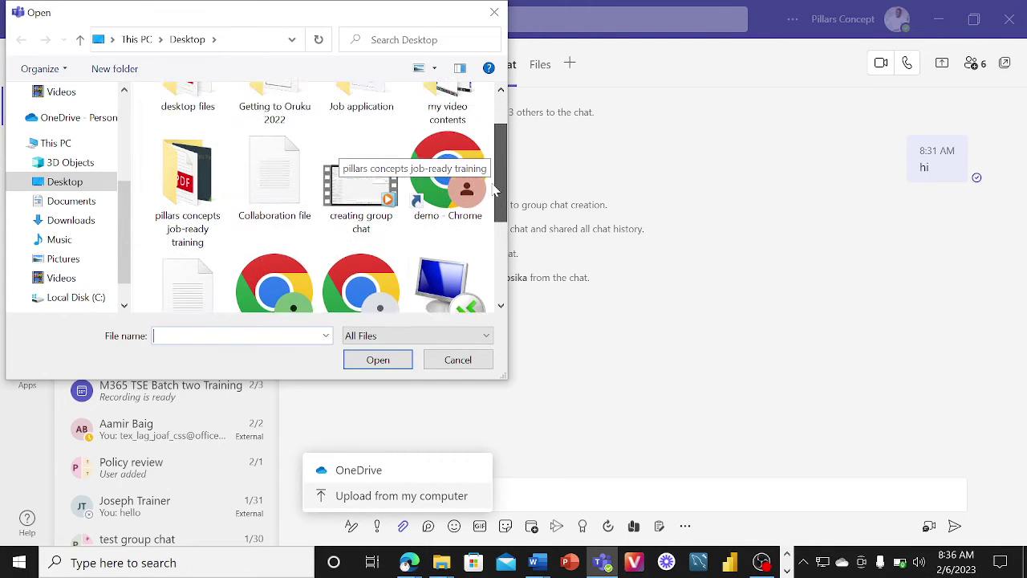
pyautogui.click(494, 12)
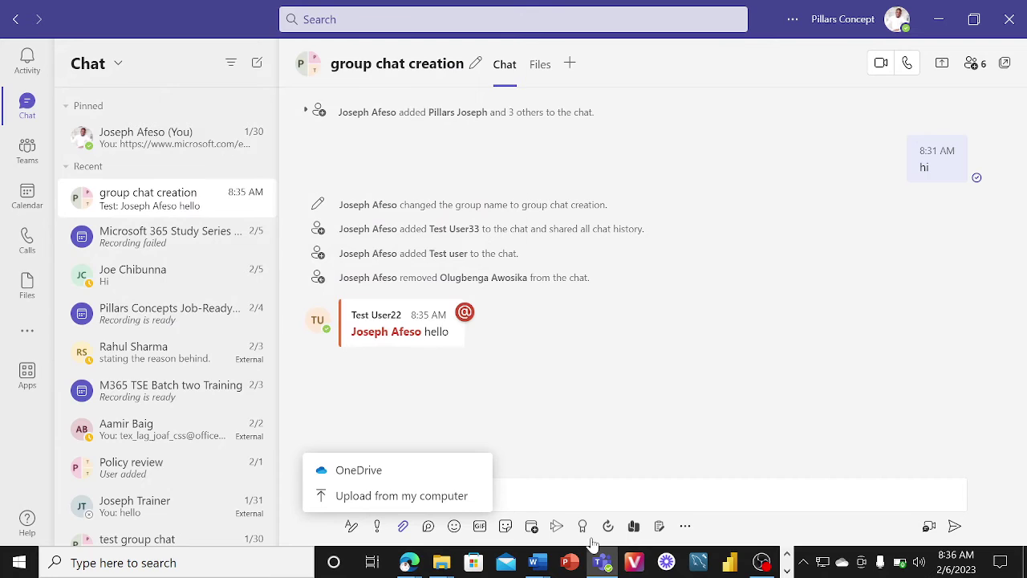
pyautogui.press('super')
# Launch Word, create a maximized blank document, and type 'We can all work together on this'.
pyautogui.write('word')
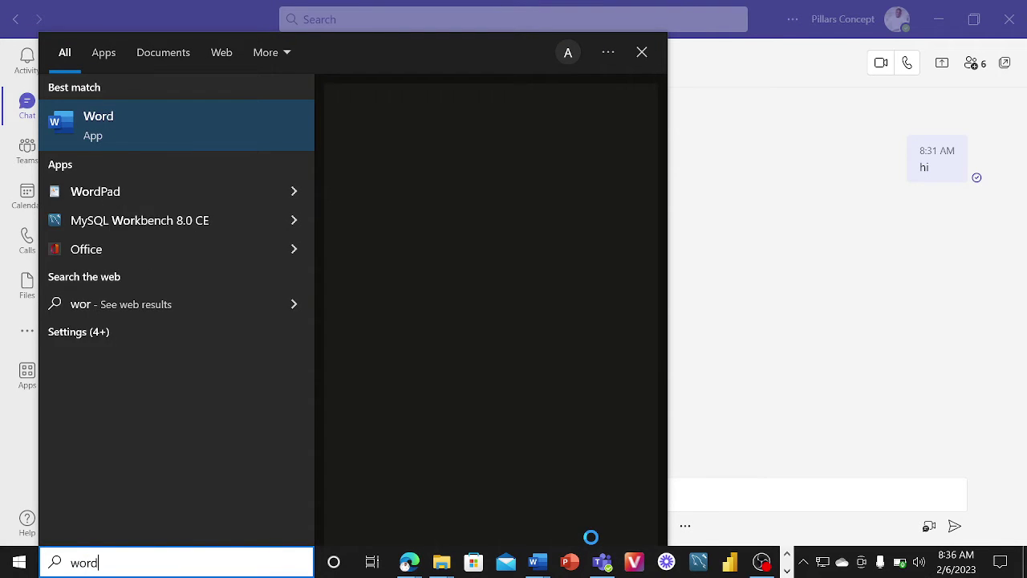
pyautogui.click(179, 117)
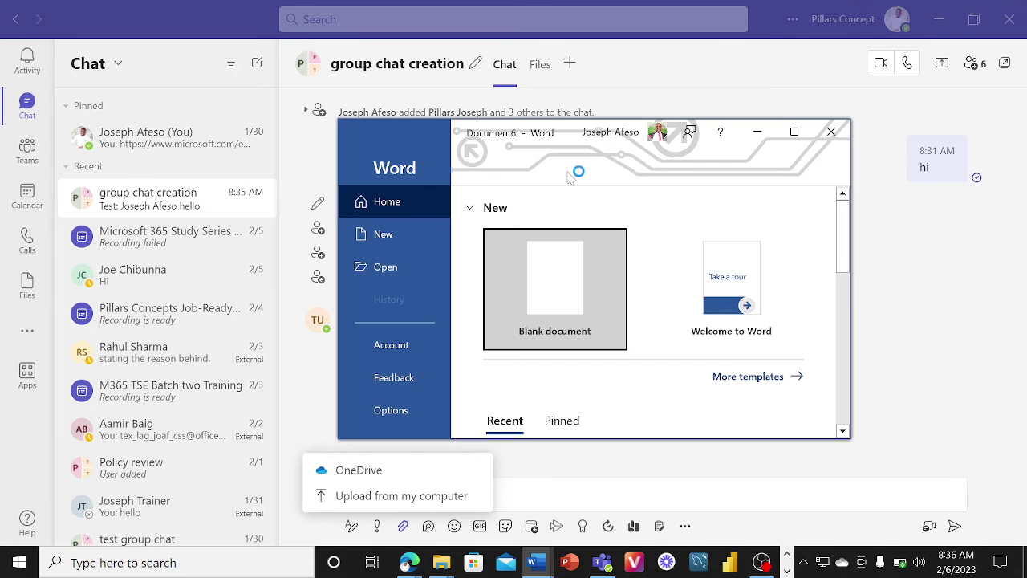
pyautogui.click(544, 321)
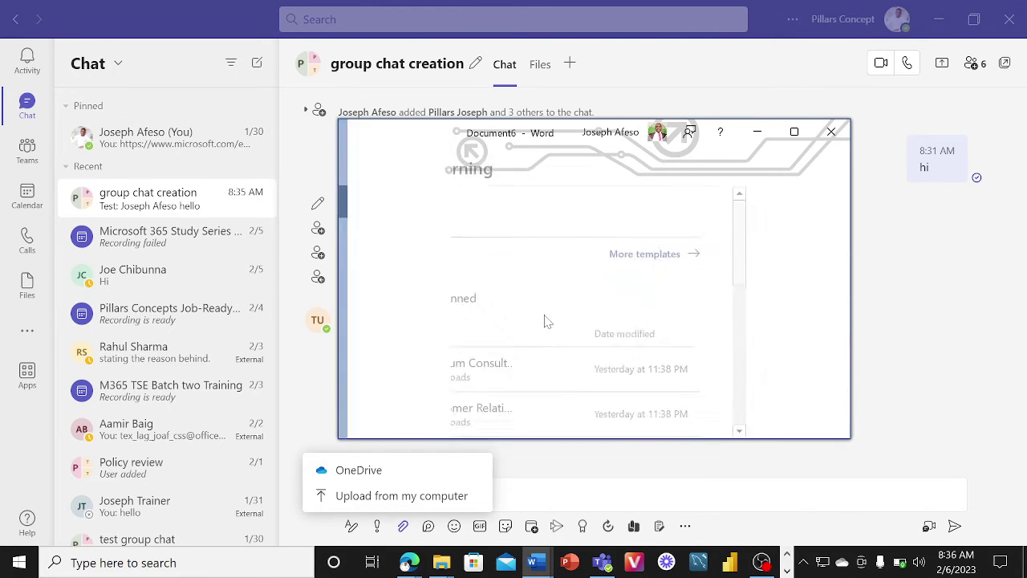
pyautogui.click(792, 131)
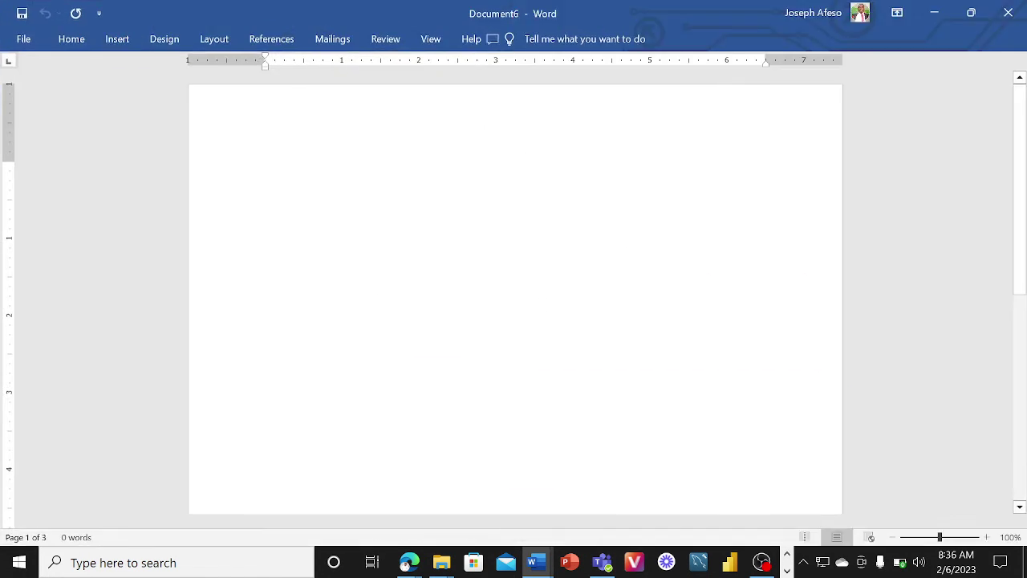
pyautogui.write('t')
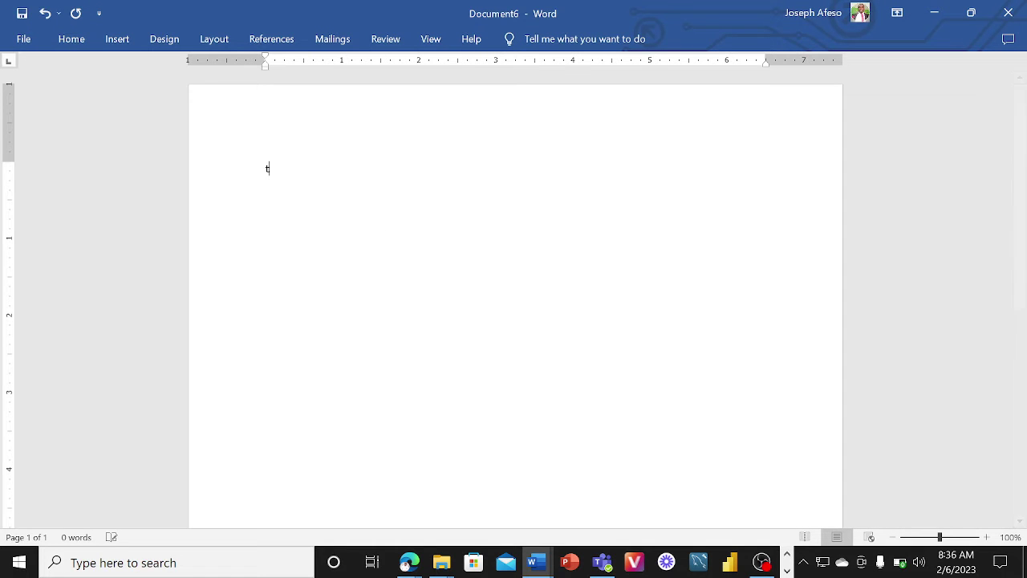
pyautogui.write('e can all work together on this')
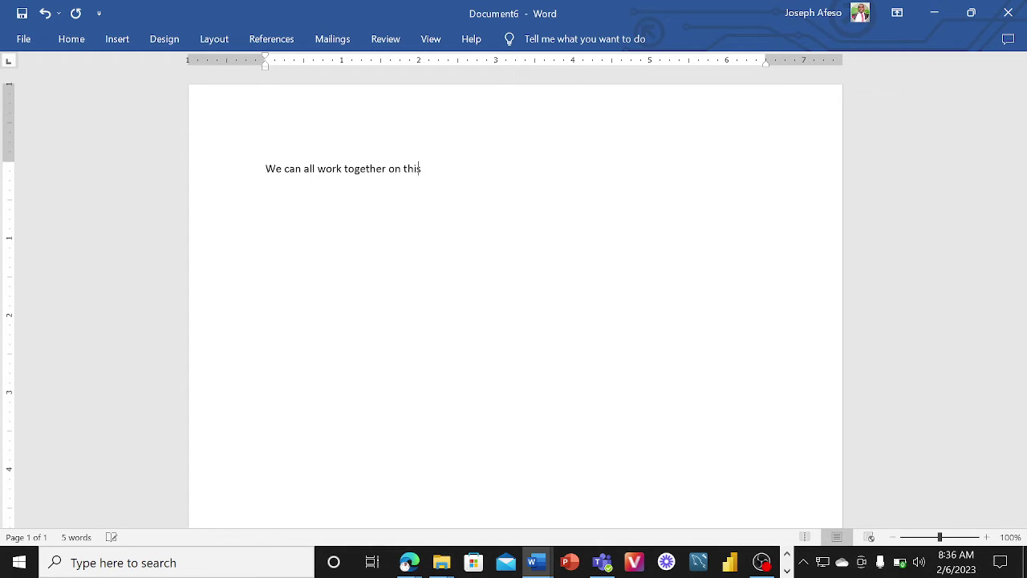
pyautogui.click(21, 40)
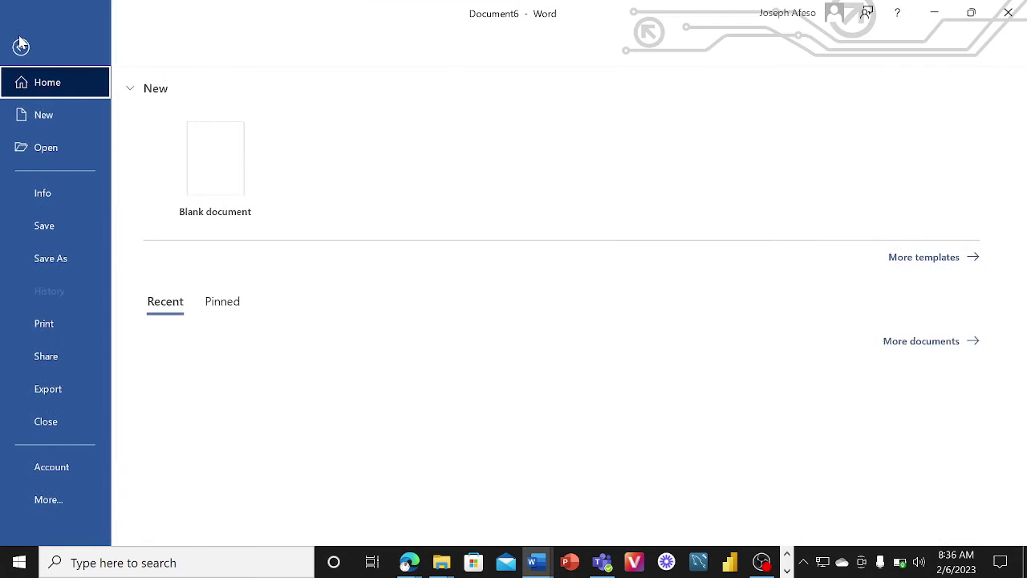
# Save the document to the Desktop as 'test group collaboration' and close Word.
pyautogui.click(54, 259)
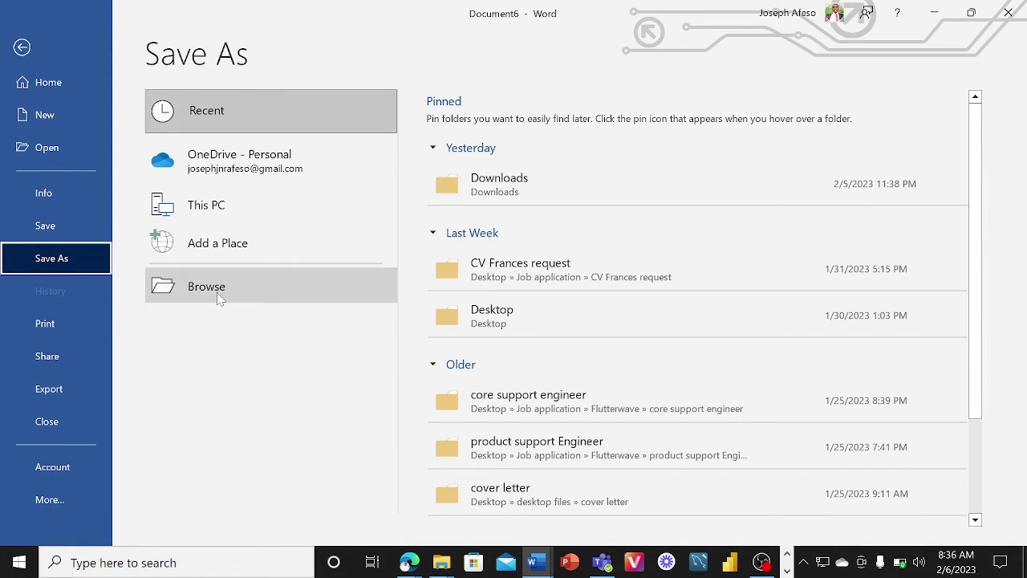
pyautogui.click(217, 292)
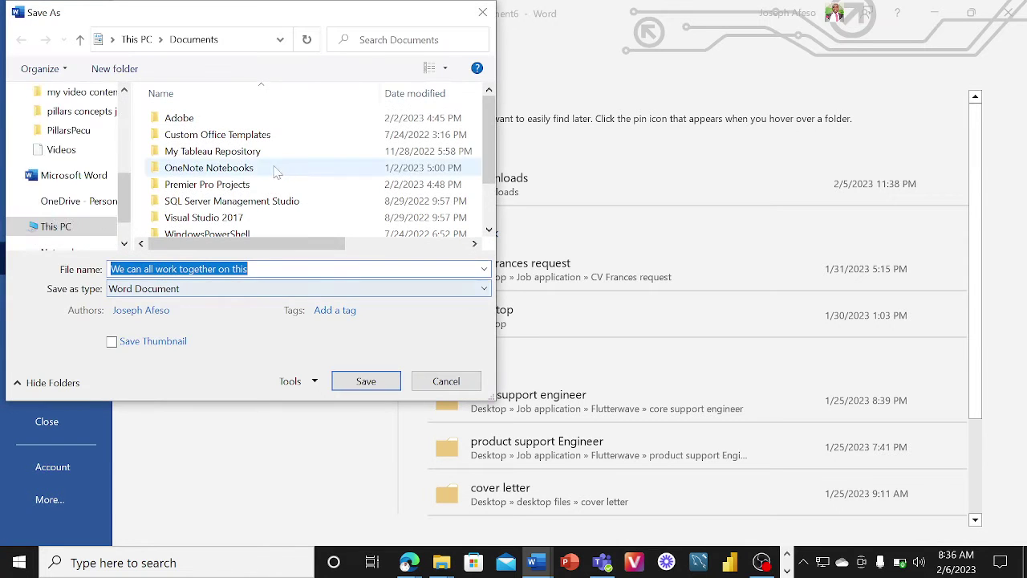
pyautogui.click(66, 136)
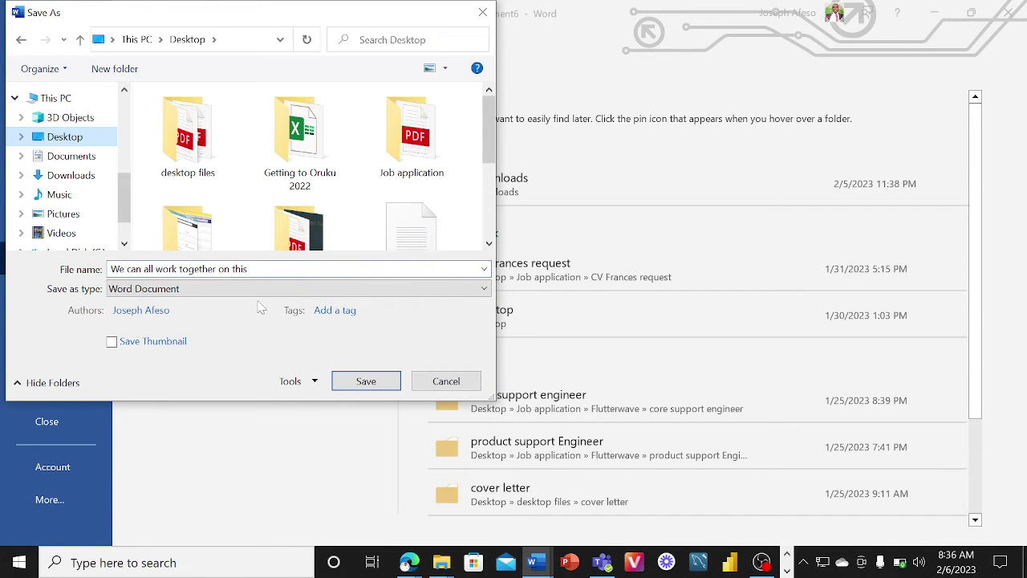
pyautogui.click(115, 269)
pyautogui.write('tes')
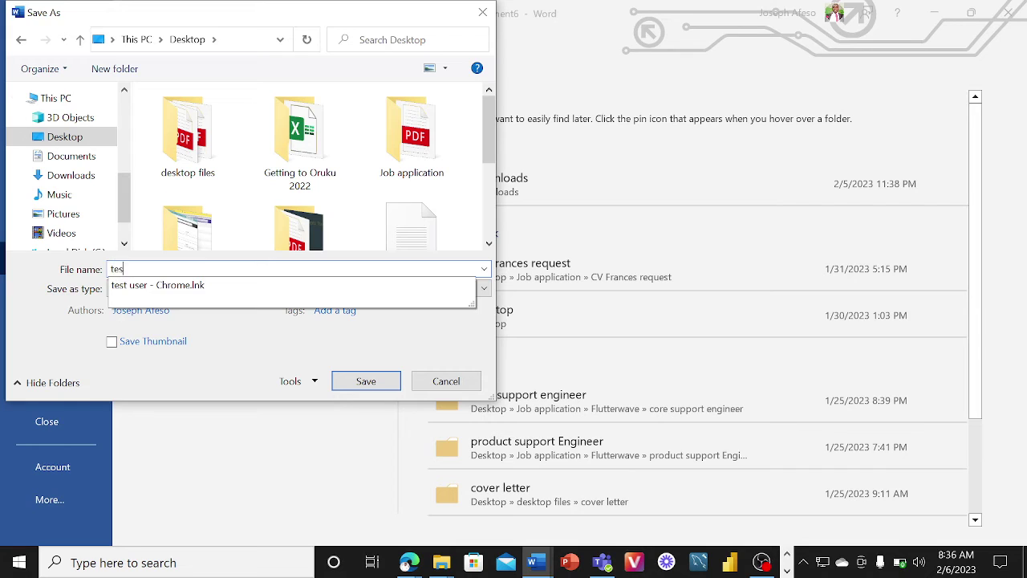
pyautogui.write('t group collaboration')
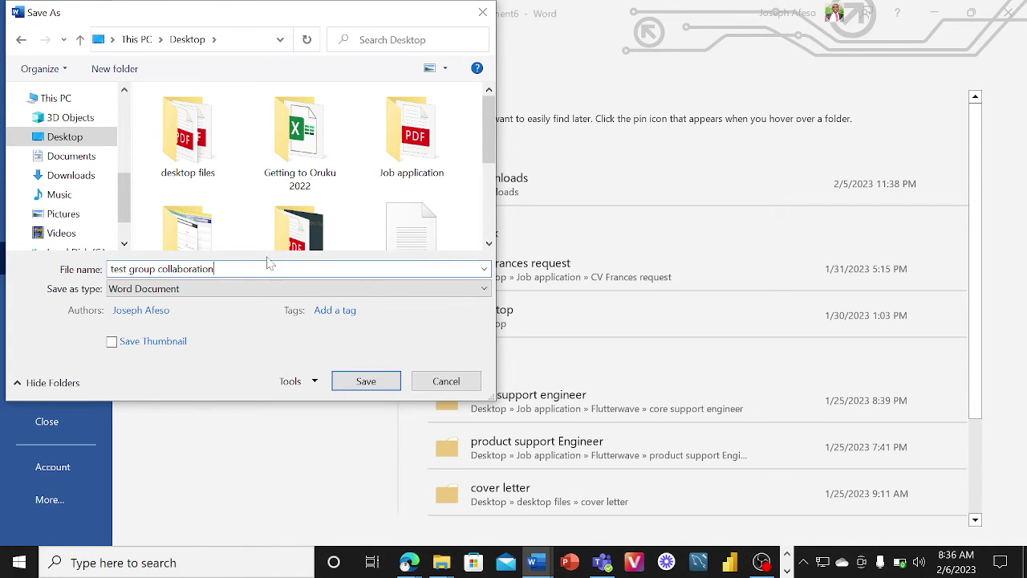
pyautogui.click(379, 383)
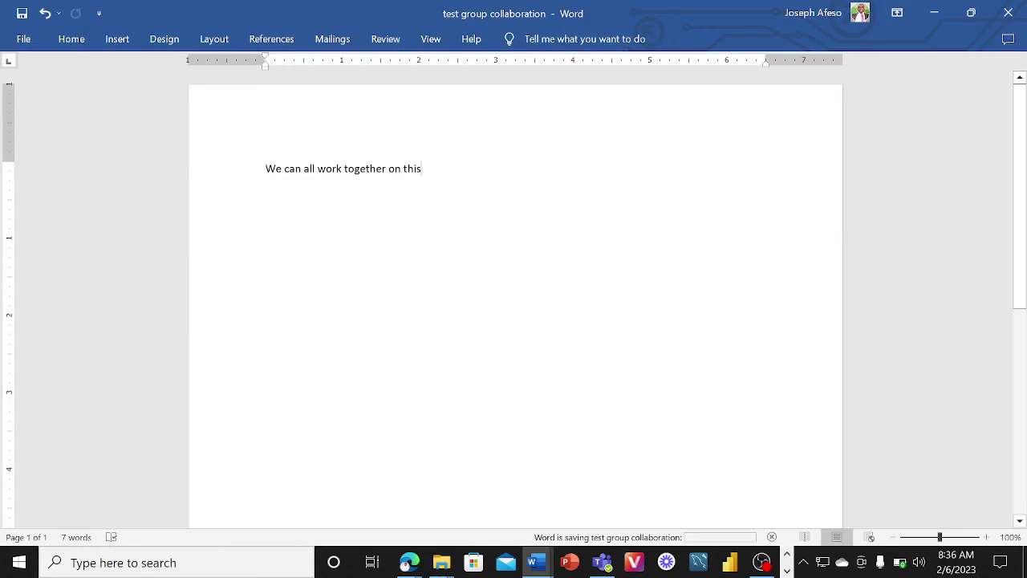
pyautogui.click(1010, 10)
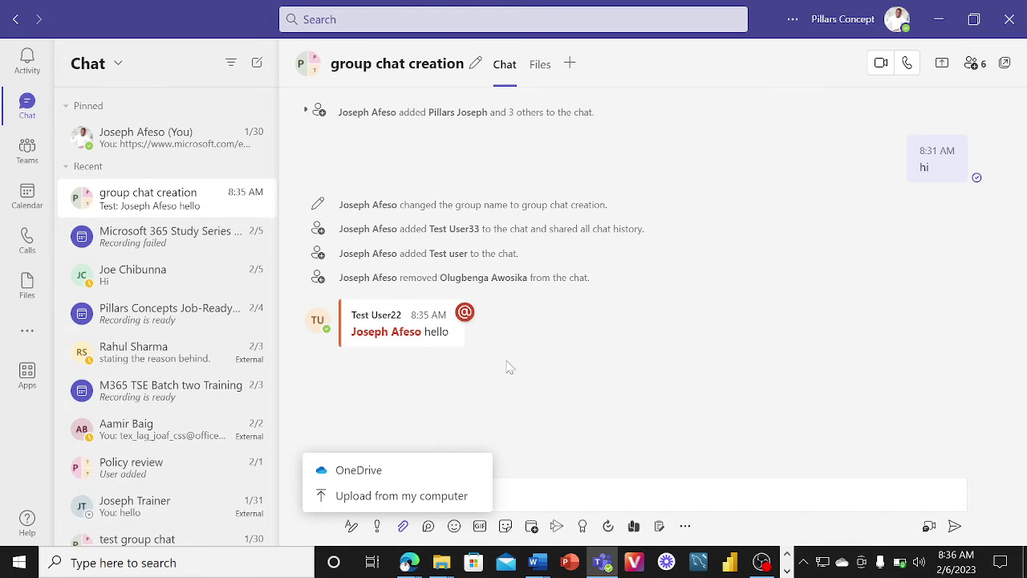
# Upload test group collaboration.docx from the Desktop into a new group chat message and send it.
pyautogui.click(619, 381)
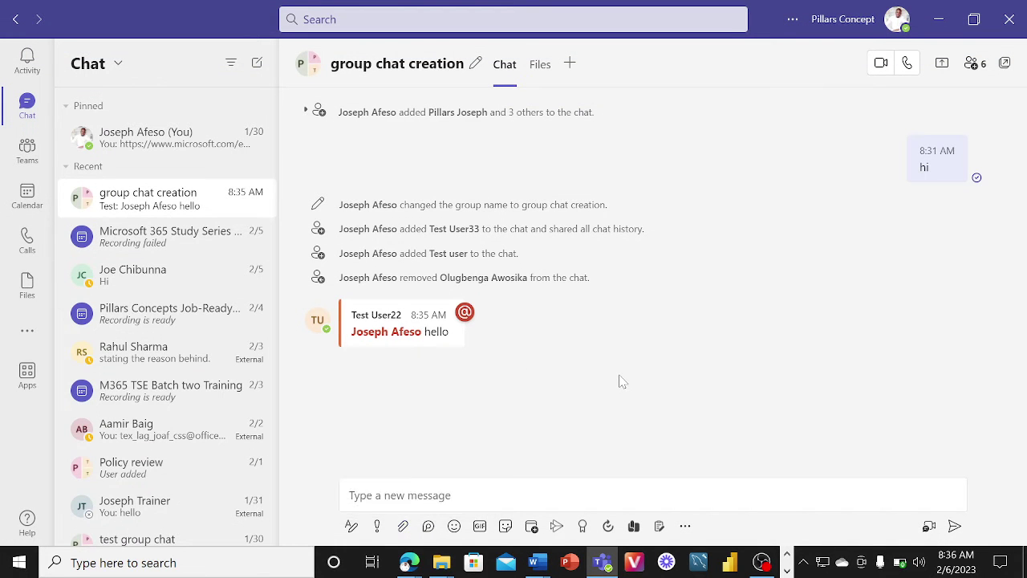
pyautogui.click(402, 526)
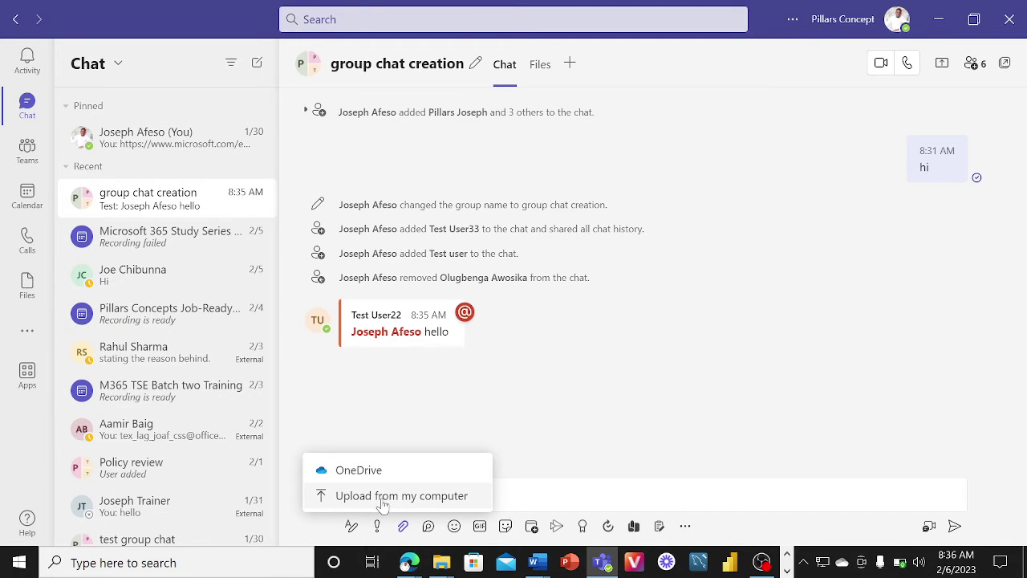
pyautogui.click(384, 497)
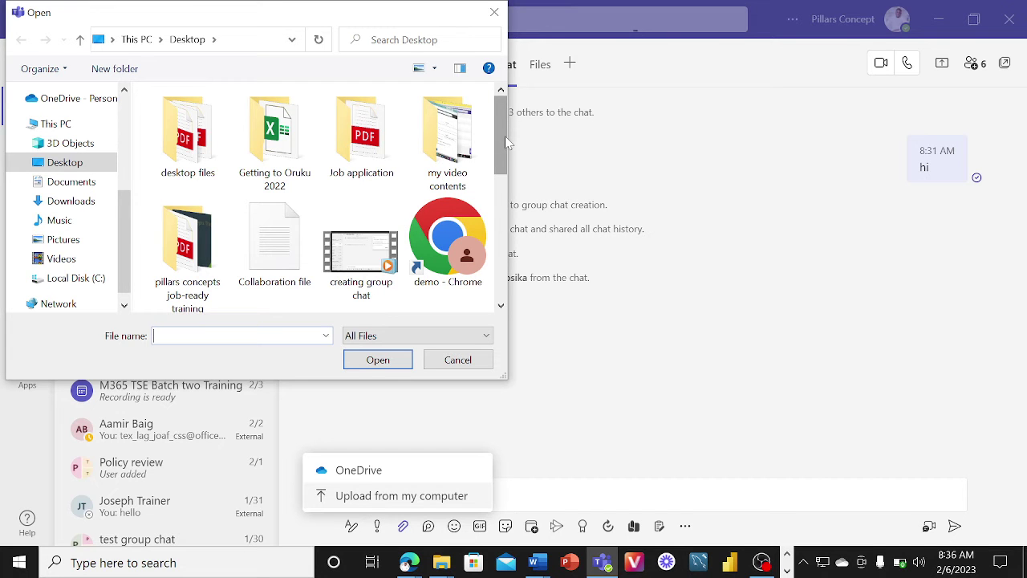
pyautogui.moveTo(504, 135); pyautogui.dragTo(507, 231)
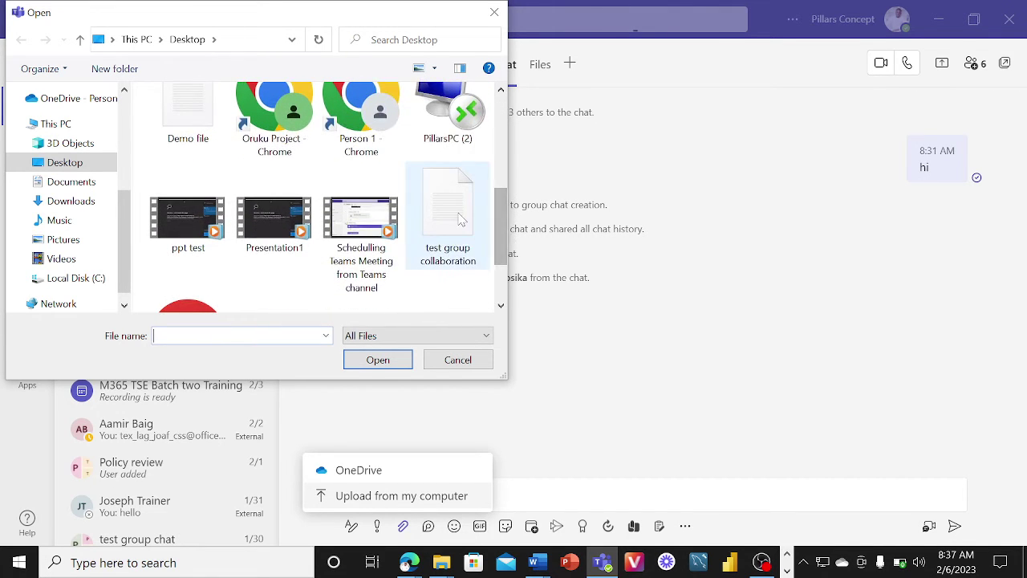
pyautogui.click(462, 219)
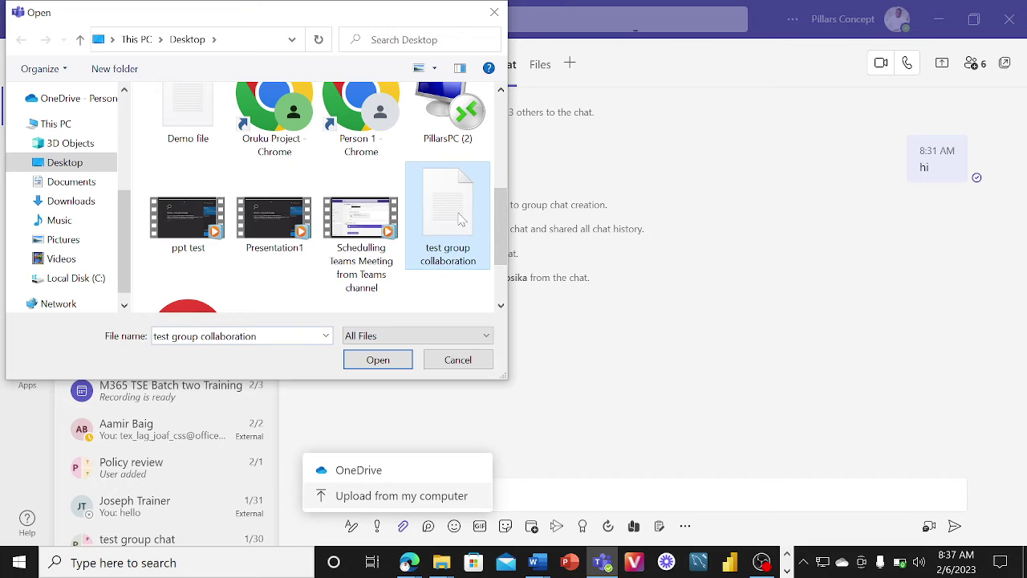
pyautogui.click(376, 367)
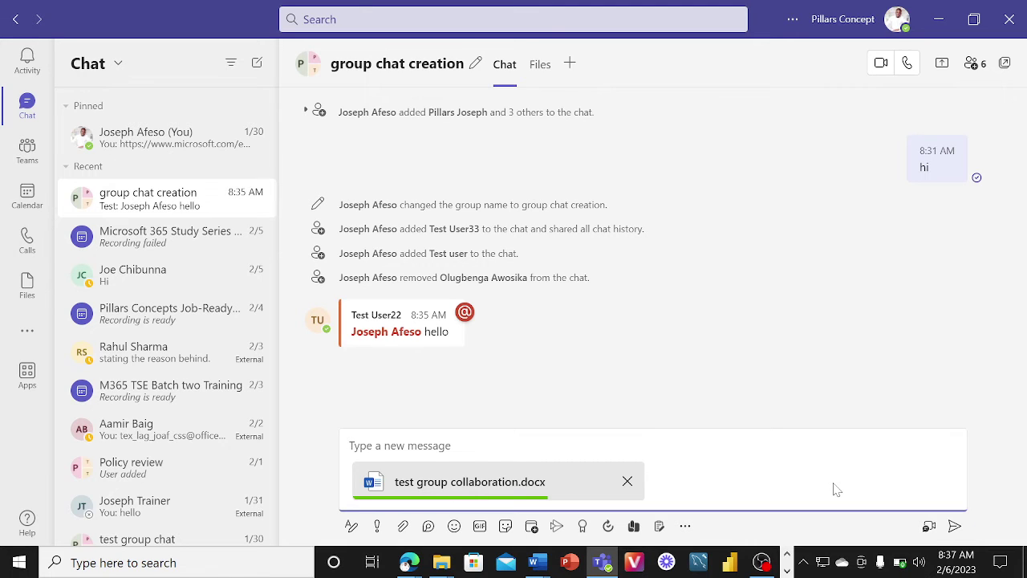
pyautogui.click(955, 527)
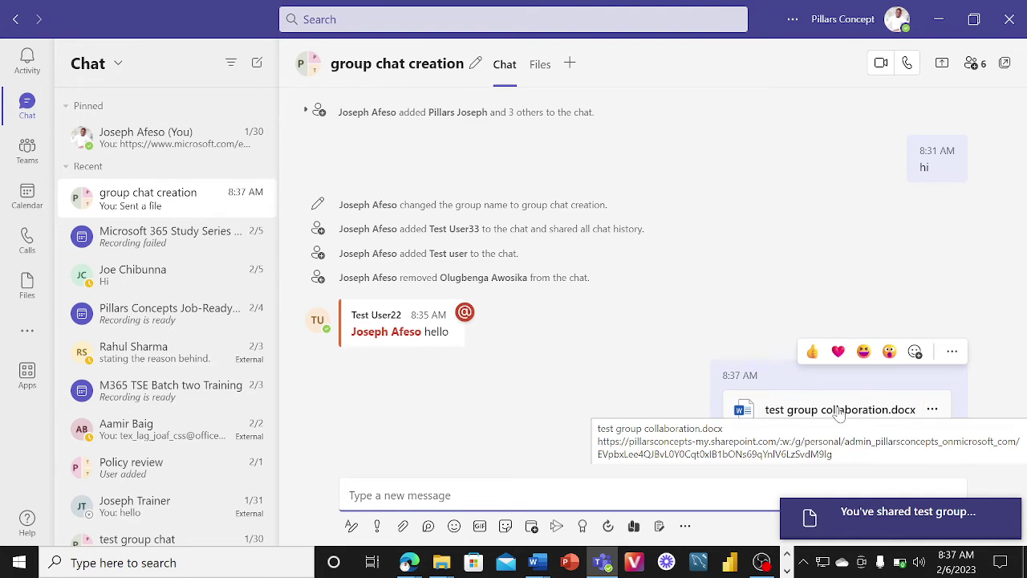
# Check the chat's Files tab lists test group collaboration.docx, then view the sharer's details.
pyautogui.click(537, 65)
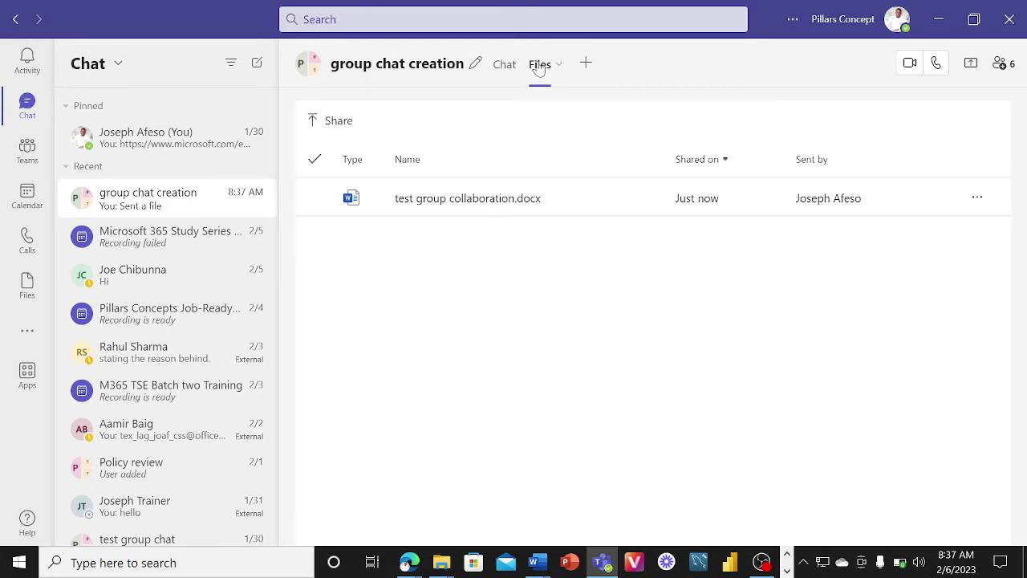
pyautogui.click(838, 202)
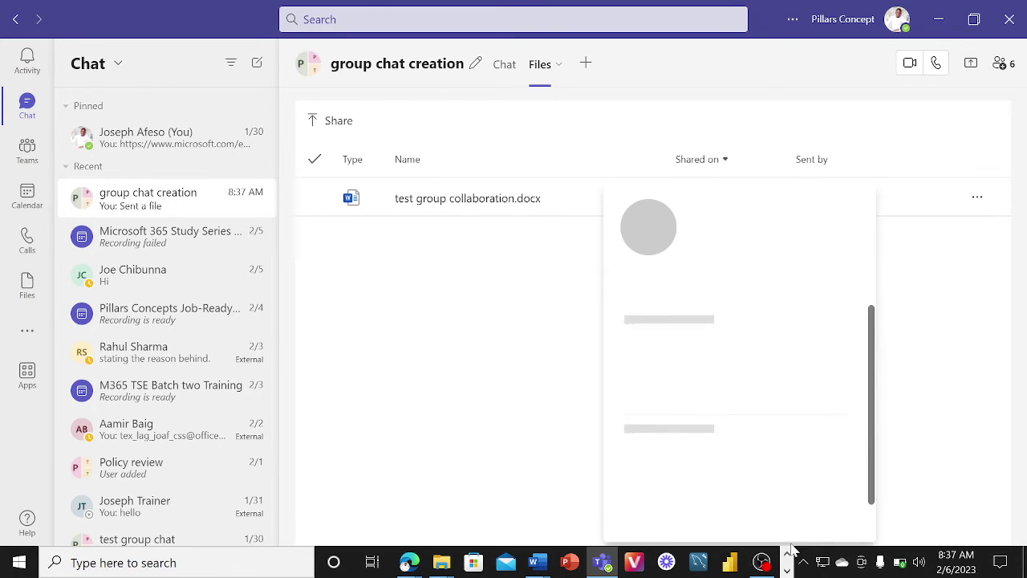